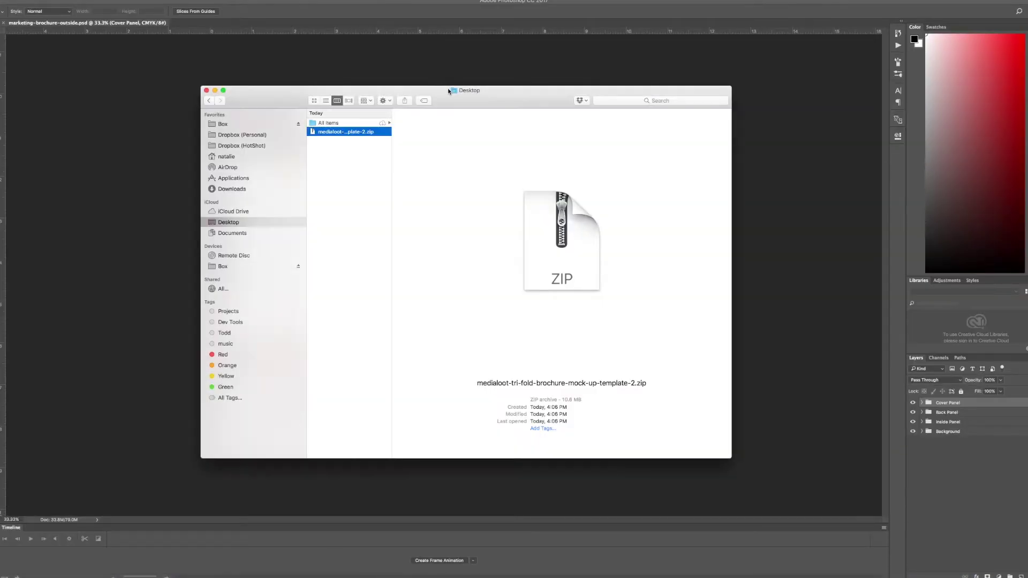
- Extract the mock-up template zip and open 'Tri Fold Brochure Mock-up Template - Outside.psd'
{"action": "double_click", "coordinate": [337, 132]}
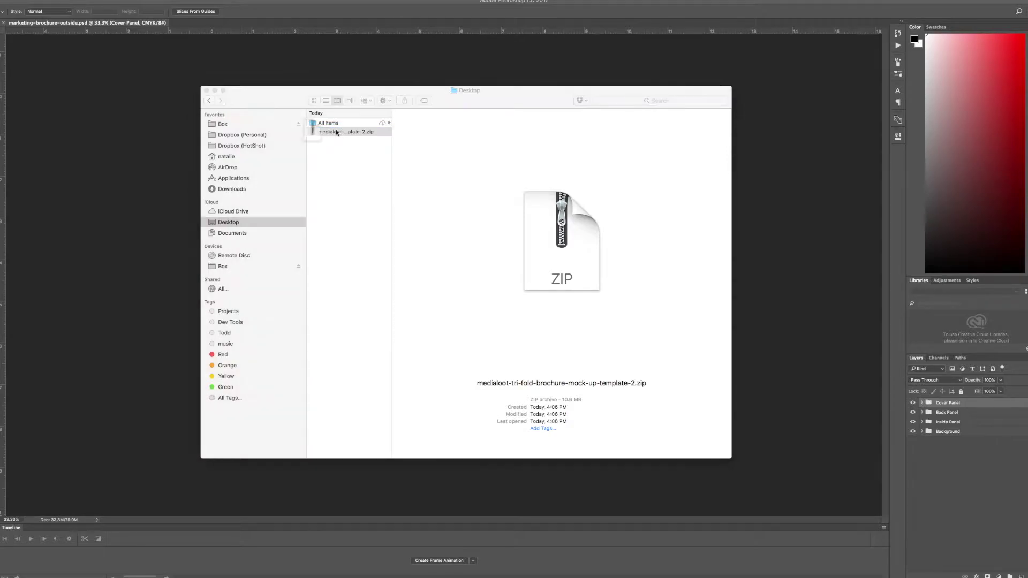
{"action": "left_click", "coordinate": [335, 151]}
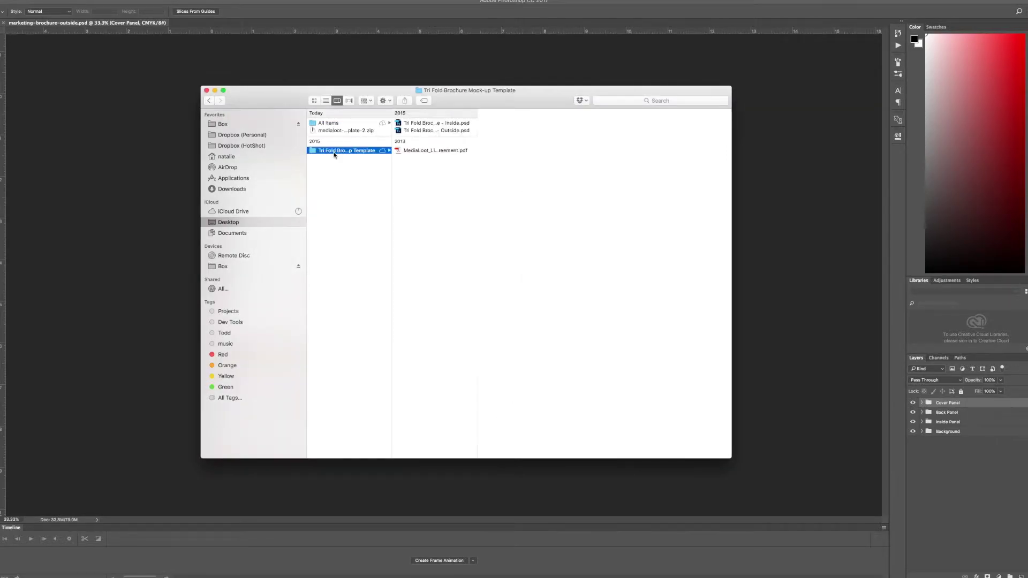
{"action": "left_click", "coordinate": [440, 123]}
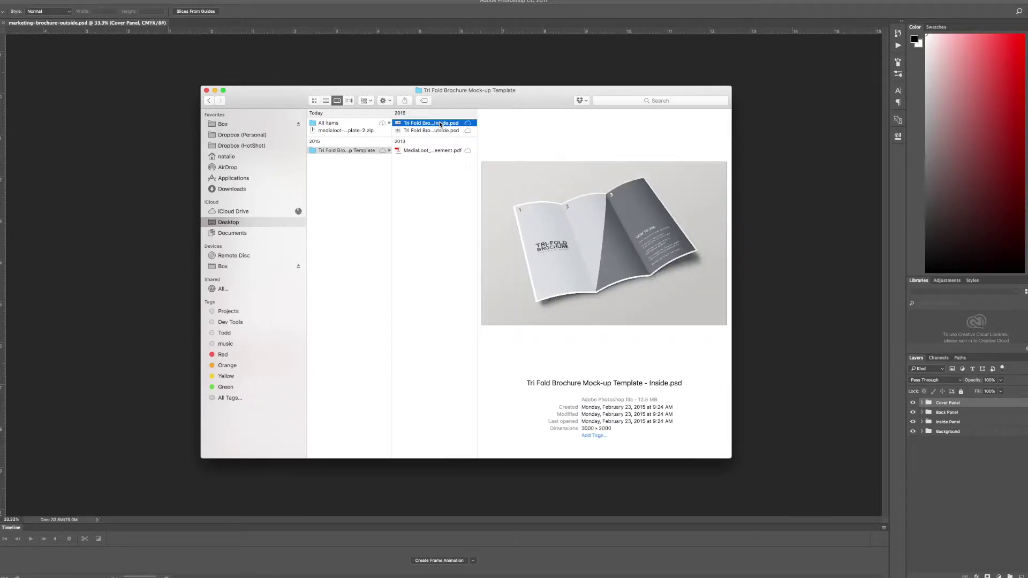
{"action": "left_click", "coordinate": [436, 130]}
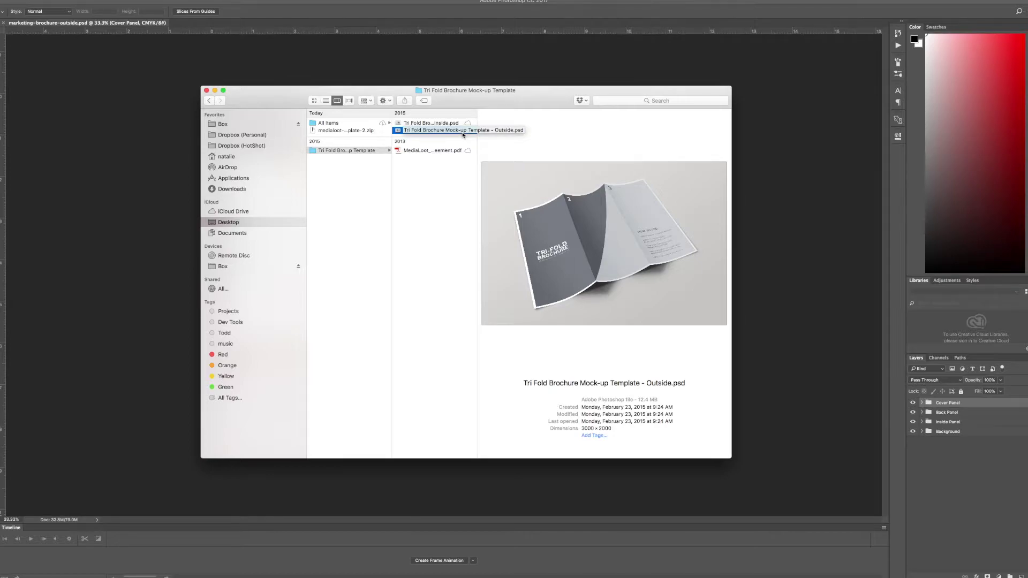
{"action": "double_click", "coordinate": [399, 131]}
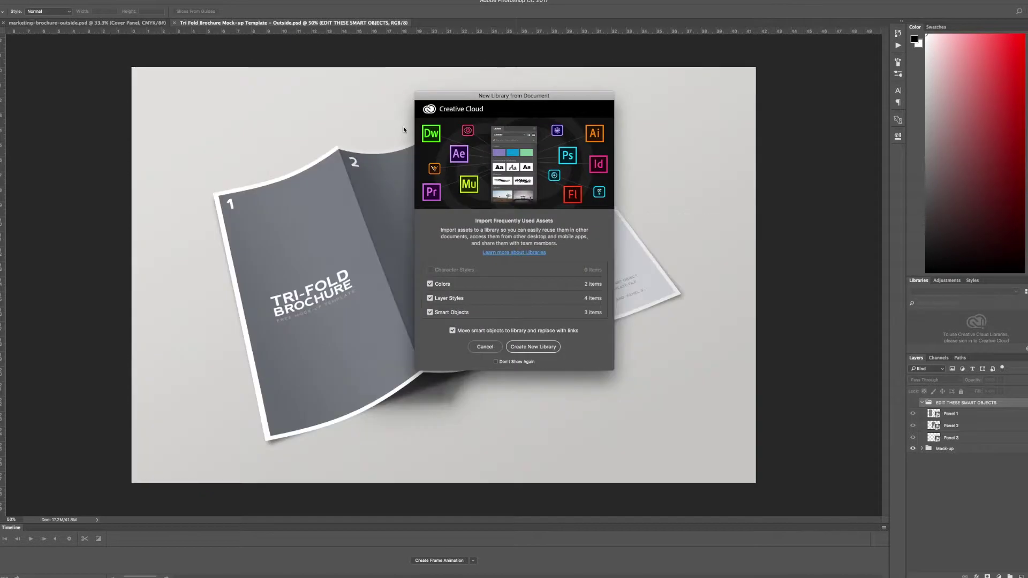
- Cancel the New Library from Document prompt and switch to the Move tool
{"action": "left_click", "coordinate": [485, 348]}
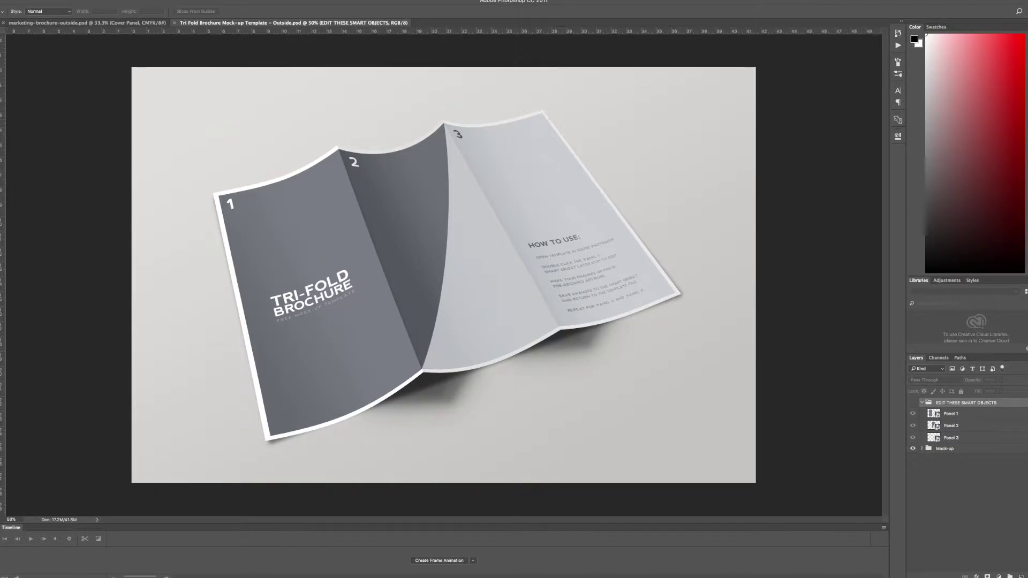
{"action": "key", "text": "v"}
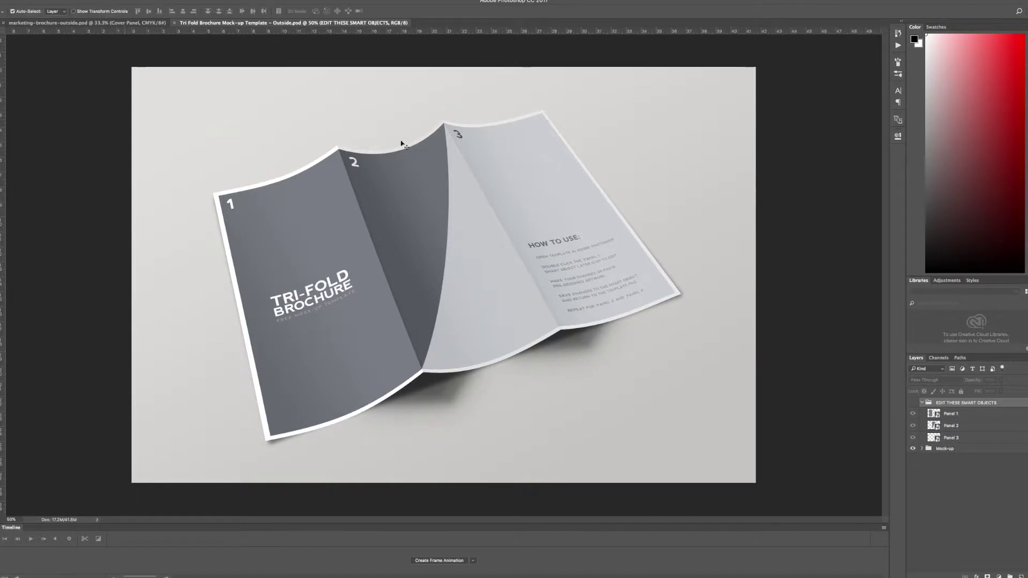
- Inspect the Panel 1–3 layers, expand Mock-up, and toggle its Shadows group off and on
{"action": "left_click", "coordinate": [934, 414]}
{"action": "left_click", "coordinate": [934, 427]}
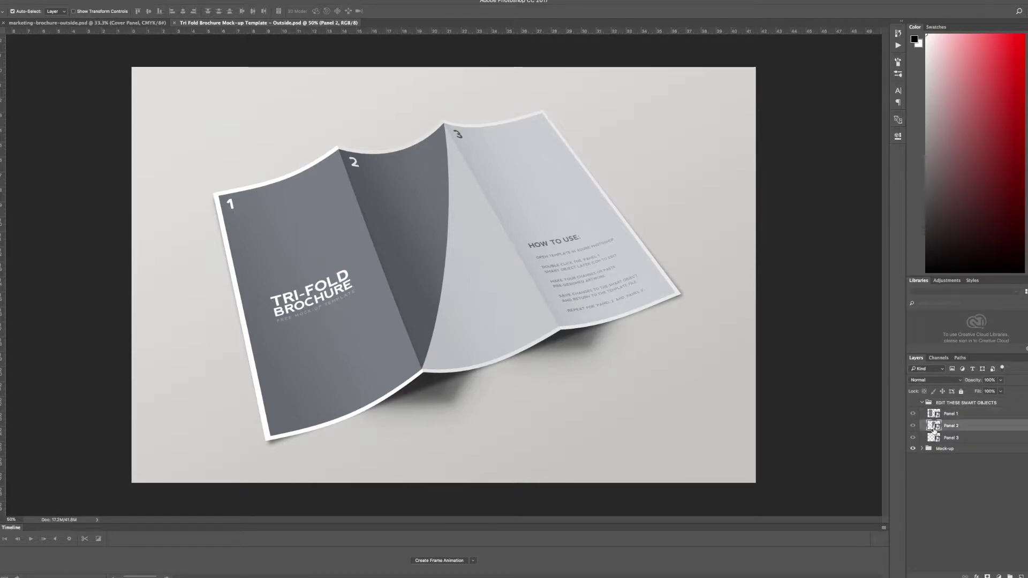
{"action": "left_click", "coordinate": [933, 437]}
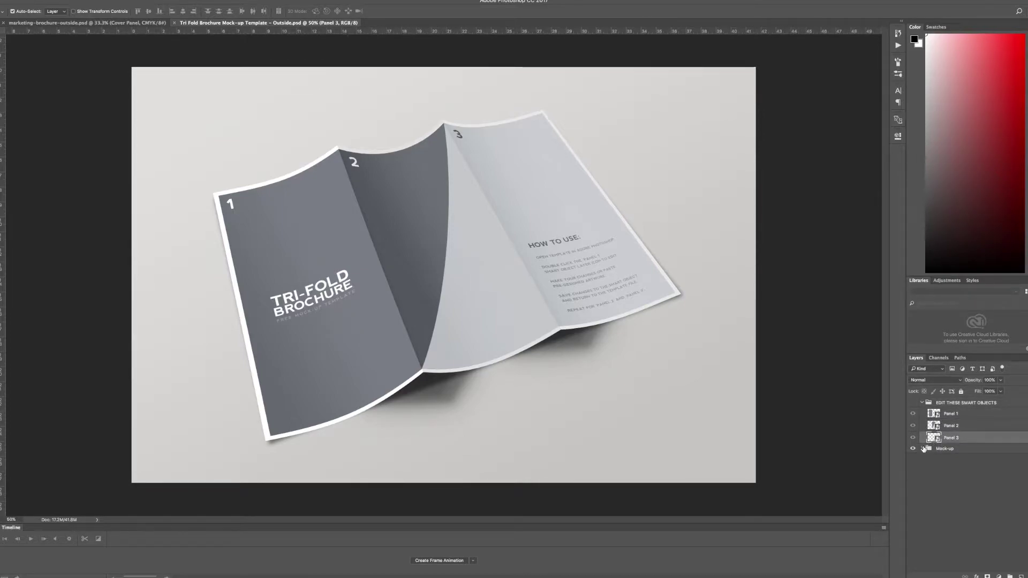
{"action": "left_click", "coordinate": [921, 448]}
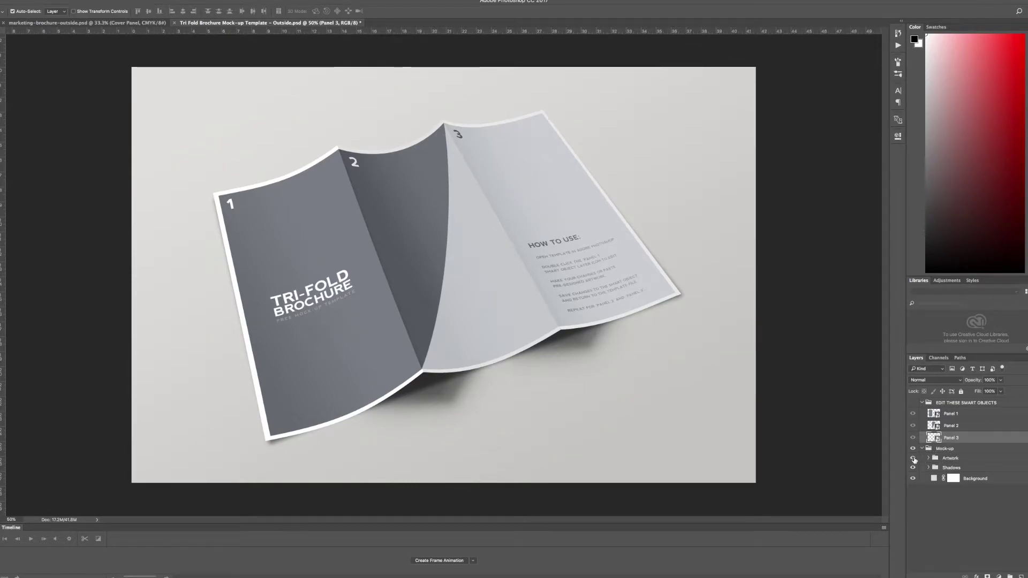
{"action": "left_click", "coordinate": [951, 469]}
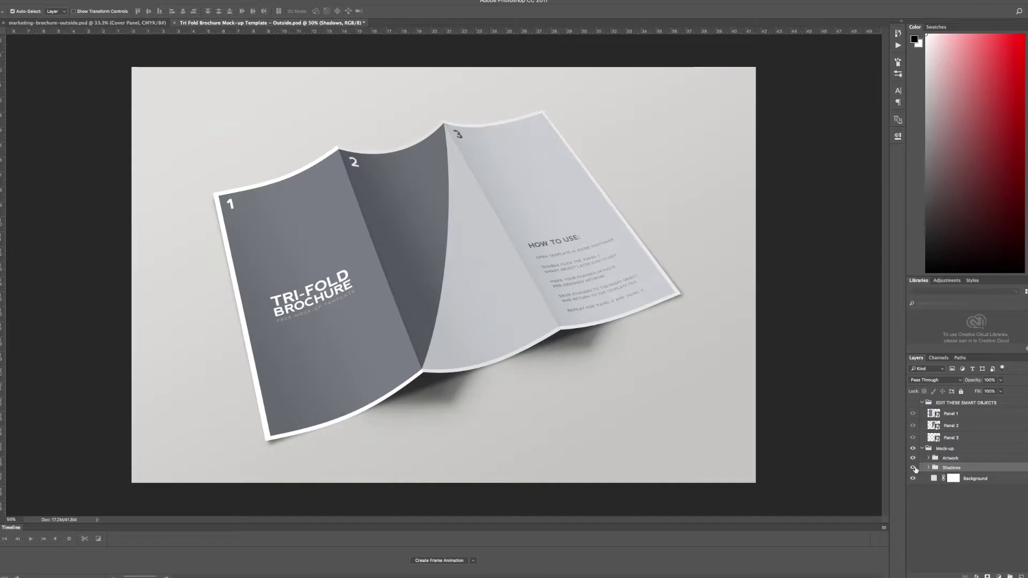
{"action": "left_click", "coordinate": [914, 467]}
{"action": "left_click", "coordinate": [913, 468]}
{"action": "left_click", "coordinate": [928, 480]}
{"action": "double_click", "coordinate": [927, 479]}
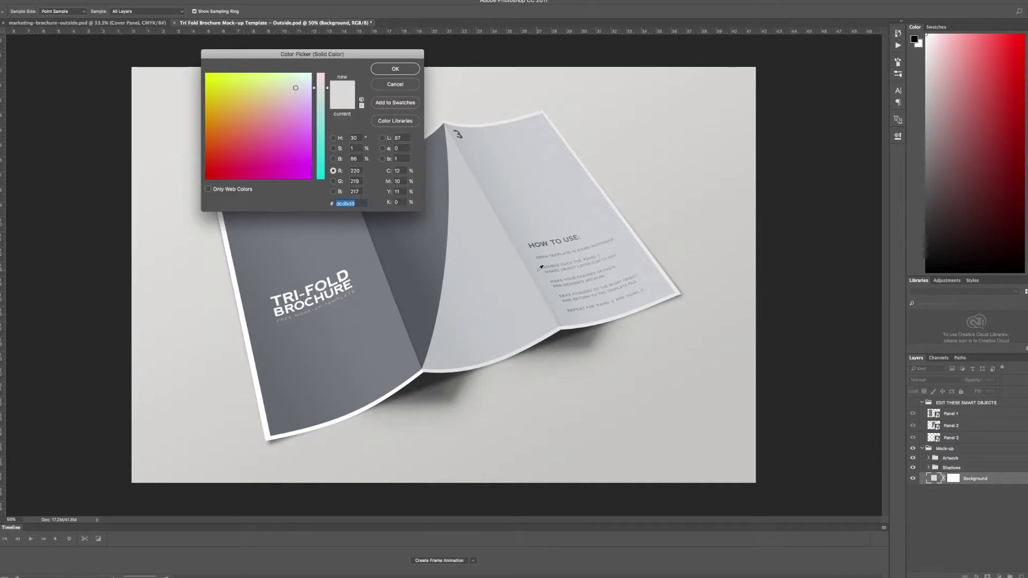
{"action": "left_click", "coordinate": [301, 82]}
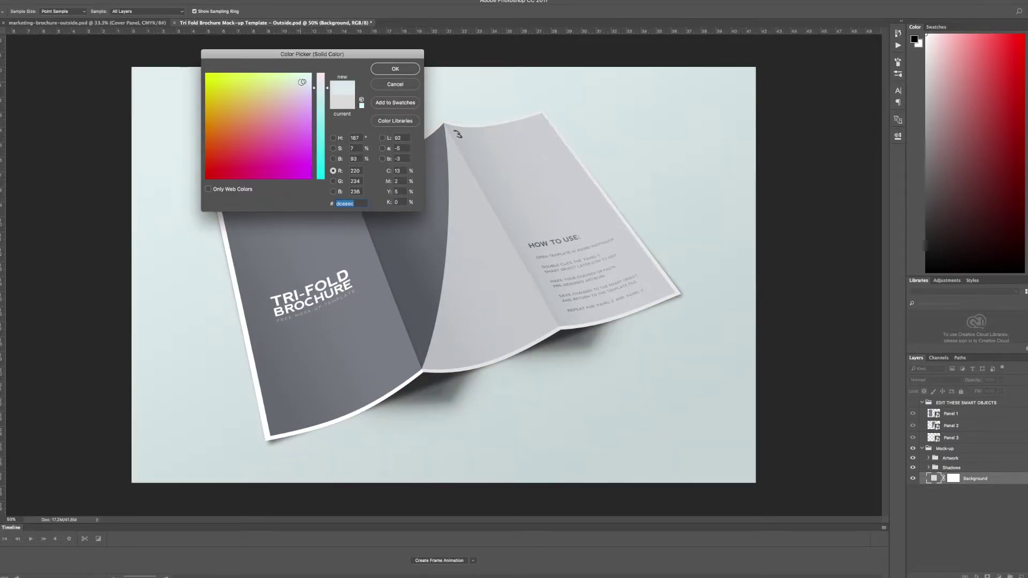
{"action": "mouse_move", "coordinate": [301, 82]}
{"action": "left_mouse_down"}
{"action": "mouse_move", "coordinate": [264, 76]}
{"action": "mouse_move", "coordinate": [271, 83]}
{"action": "left_mouse_up"}
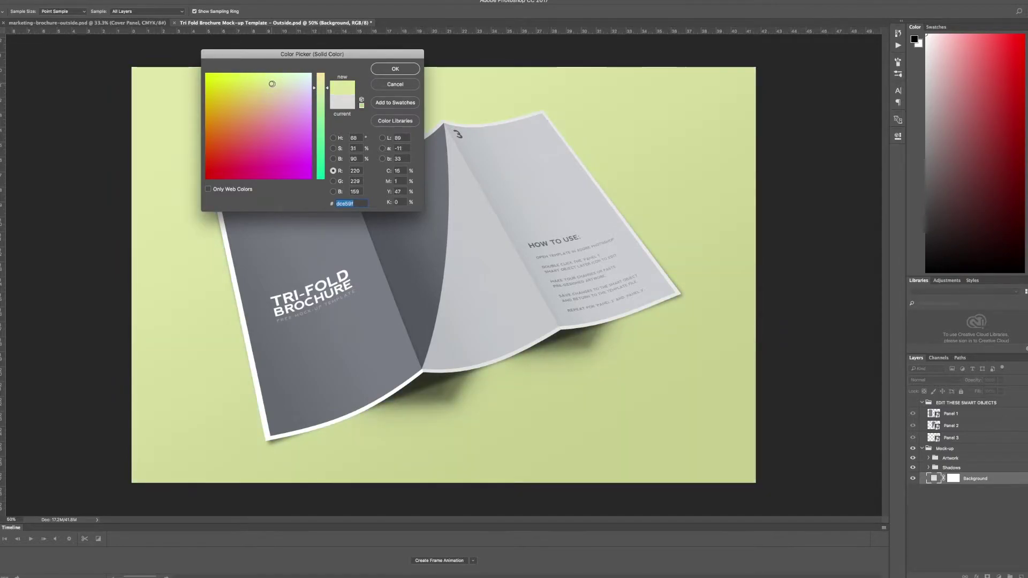
{"action": "left_click", "coordinate": [378, 84]}
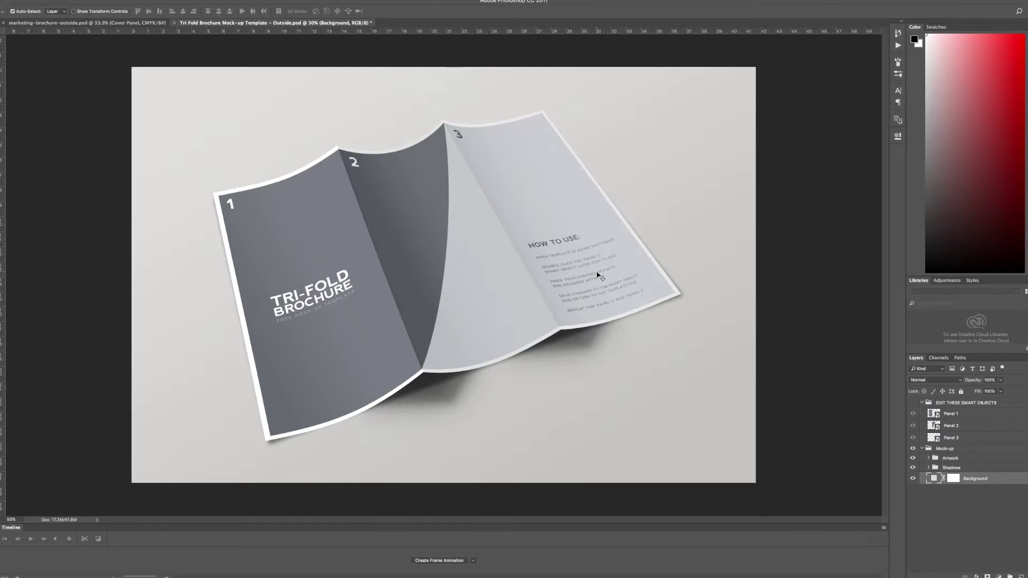
{"action": "left_click", "coordinate": [105, 24]}
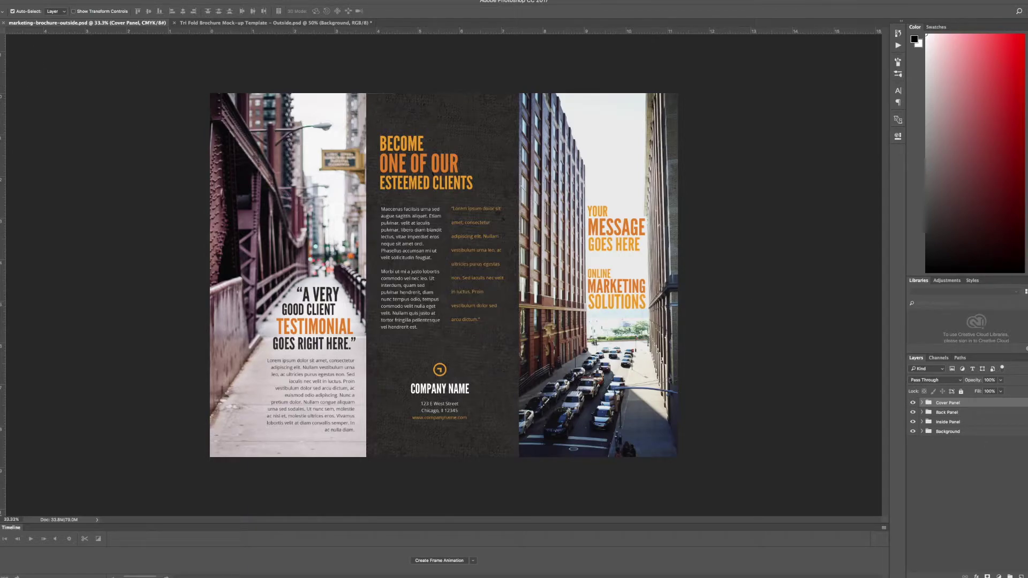
- Draw Slice tool rectangles over the left and middle panels of marketing-brochure-outside.psd
{"action": "left_click", "coordinate": [13, 91]}
{"action": "left_click", "coordinate": [33, 99]}
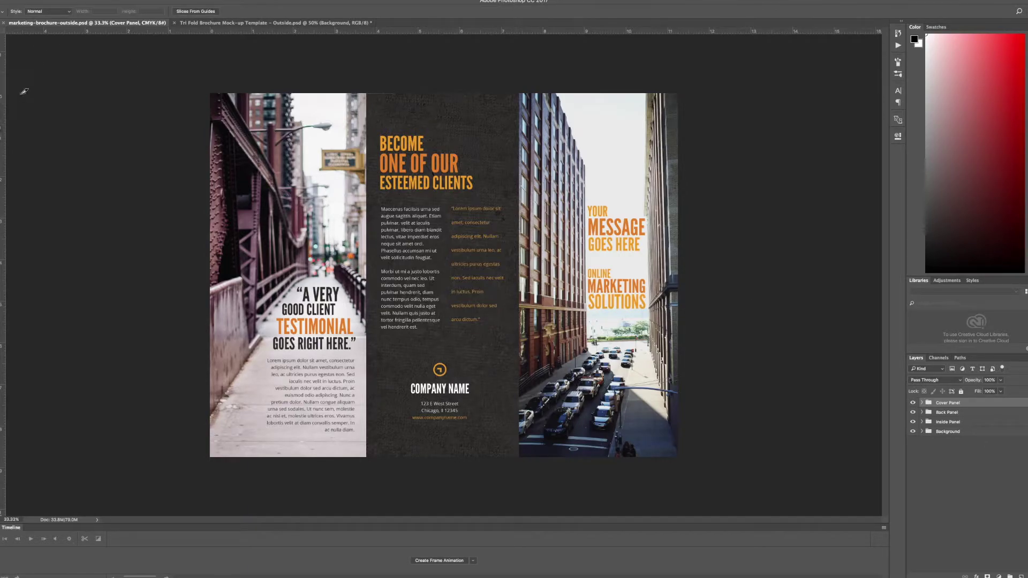
{"action": "left_click_drag", "start_coordinate": [189, 68], "coordinate": [366, 463]}
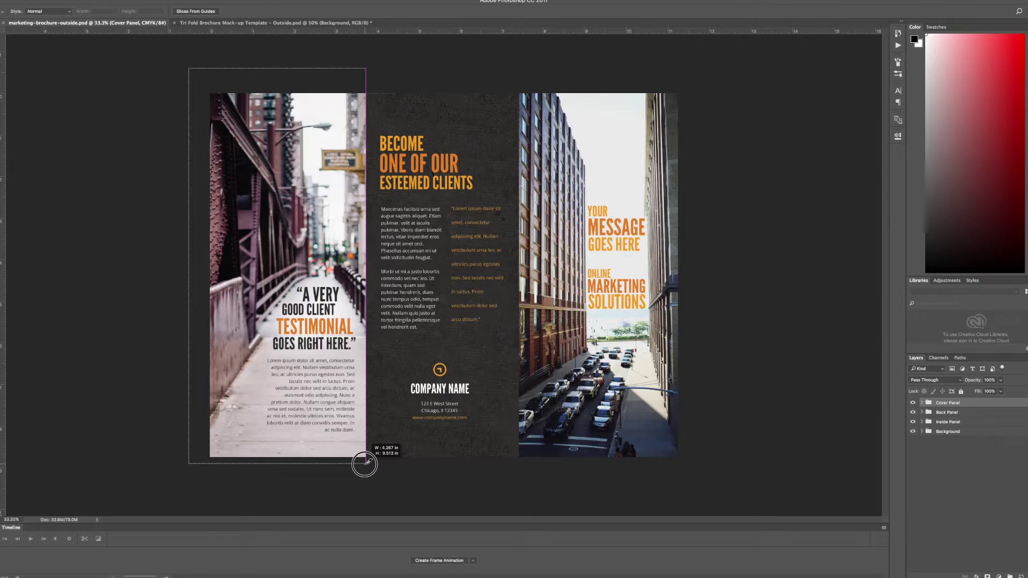
{"action": "left_click_drag", "start_coordinate": [365, 463], "coordinate": [363, 461]}
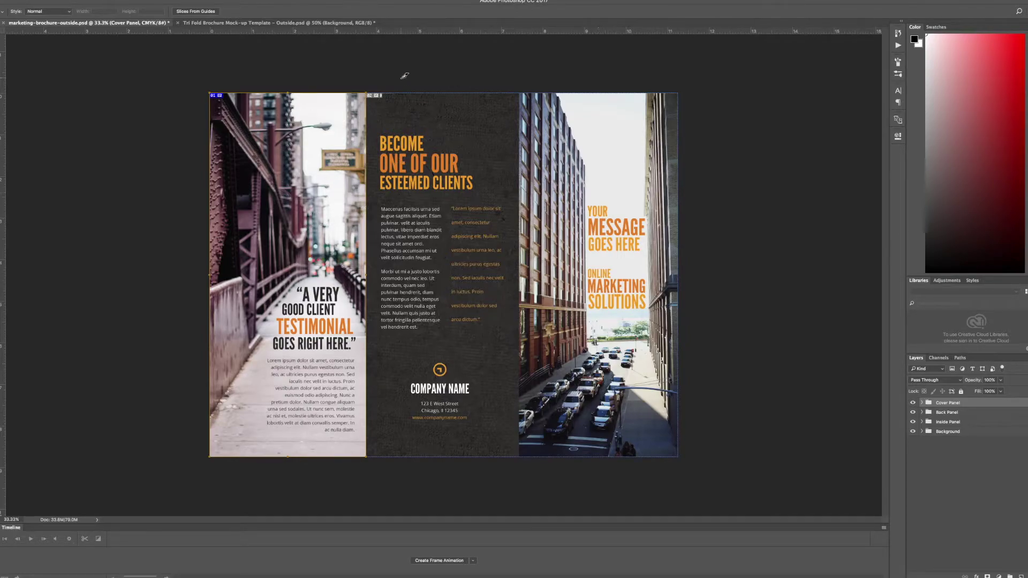
{"action": "left_click_drag", "start_coordinate": [371, 80], "coordinate": [519, 469]}
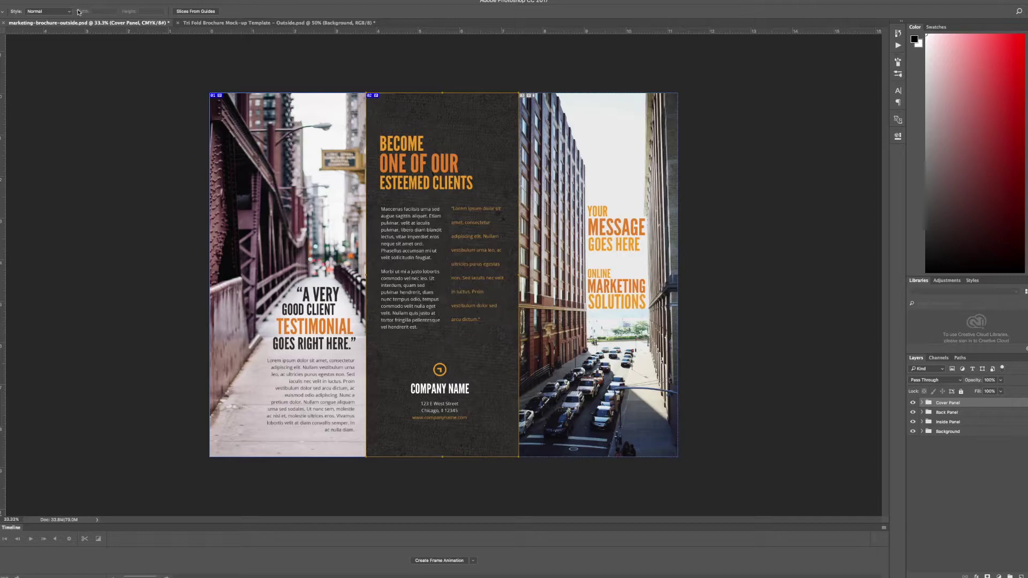
- Open File > Export > Save for Web (Legacy) for the sliced brochure
{"action": "left_click", "coordinate": [60, 0]}
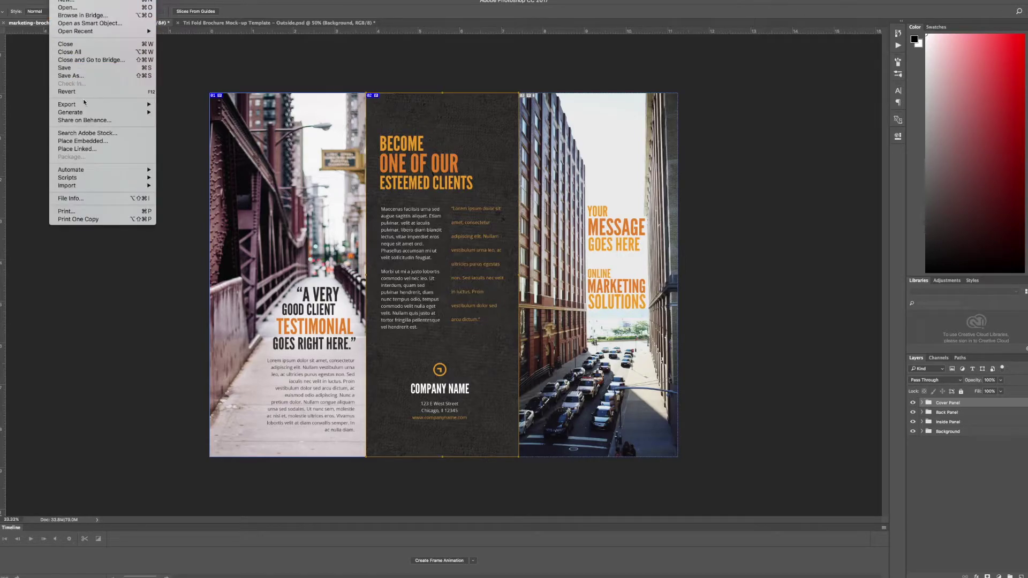
{"action": "mouse_move", "coordinate": [84, 106]}
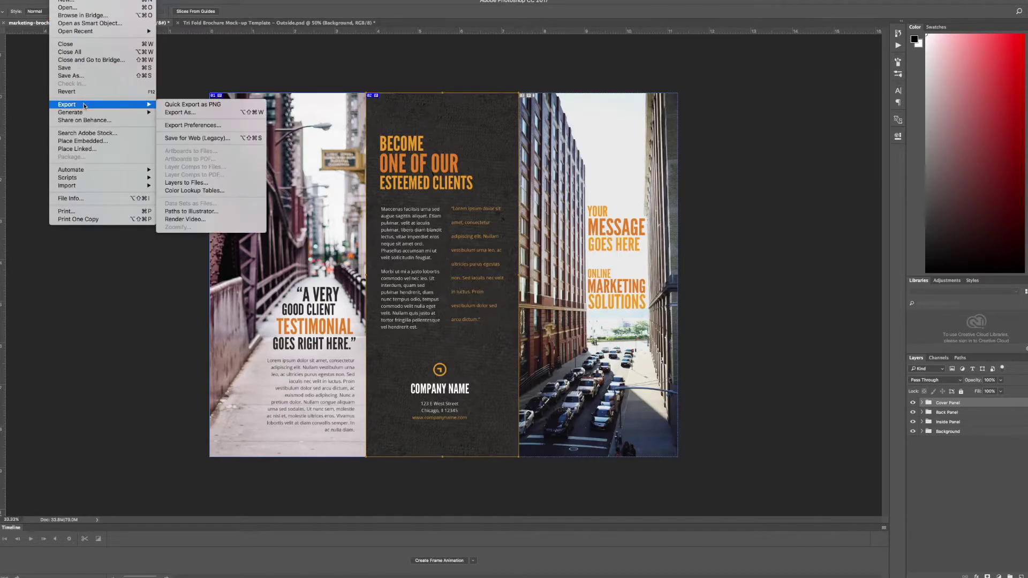
{"action": "left_click", "coordinate": [209, 139]}
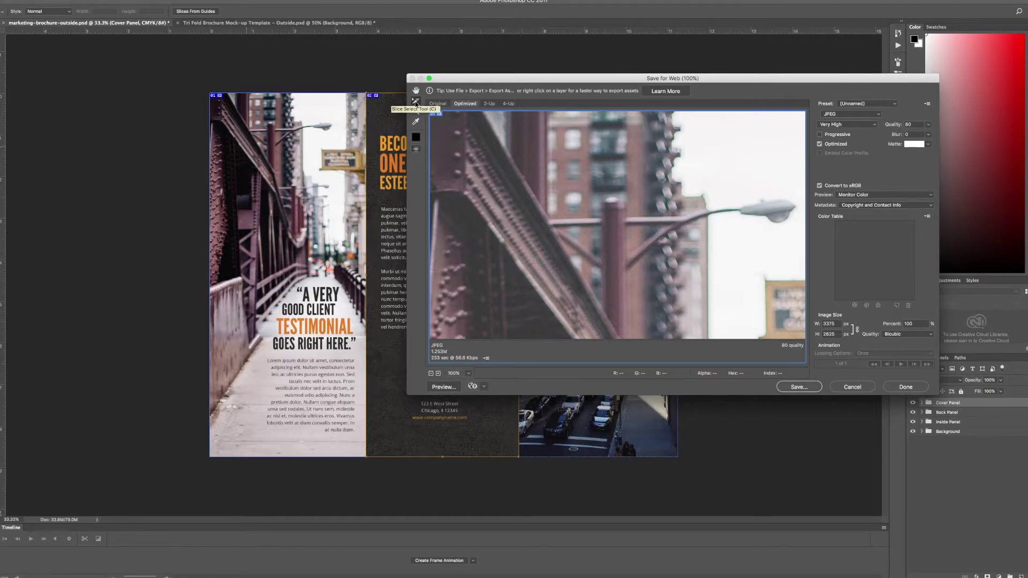
- Compare the Original and Optimized views at 25% zoom, then proceed to save the JPEG
{"action": "left_click", "coordinate": [415, 103]}
{"action": "left_click", "coordinate": [445, 106]}
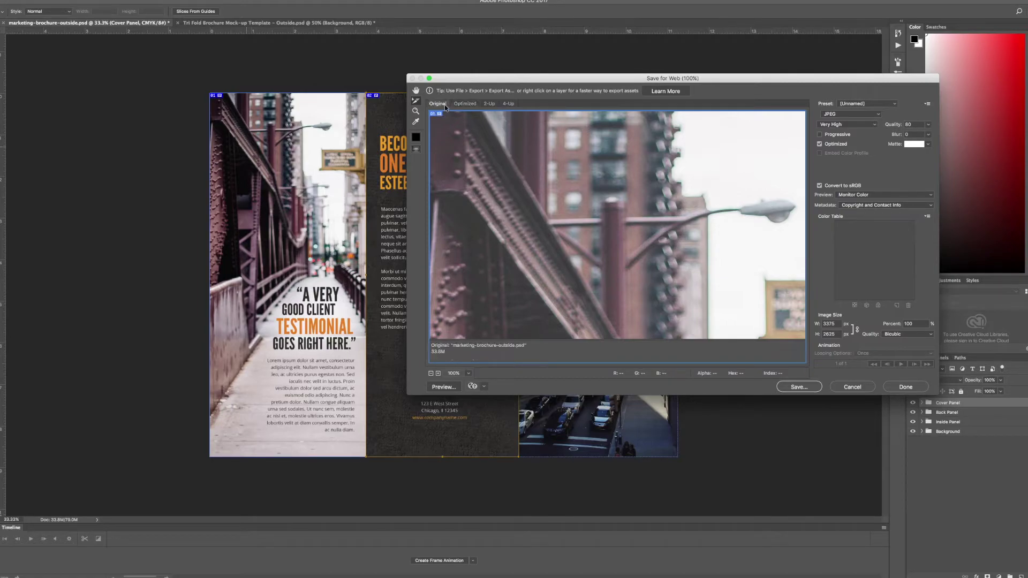
{"action": "left_click", "coordinate": [467, 104]}
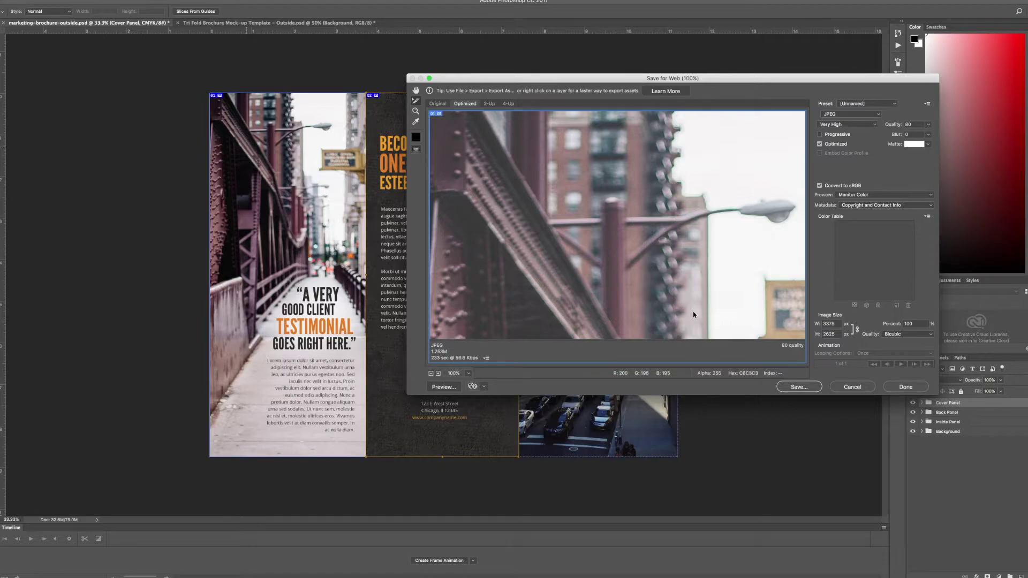
{"action": "key", "text": "super+minus"}
{"action": "key", "text": "super+minus"}
{"action": "key", "text": "super+minus"}
{"action": "key", "text": "super+minus"}
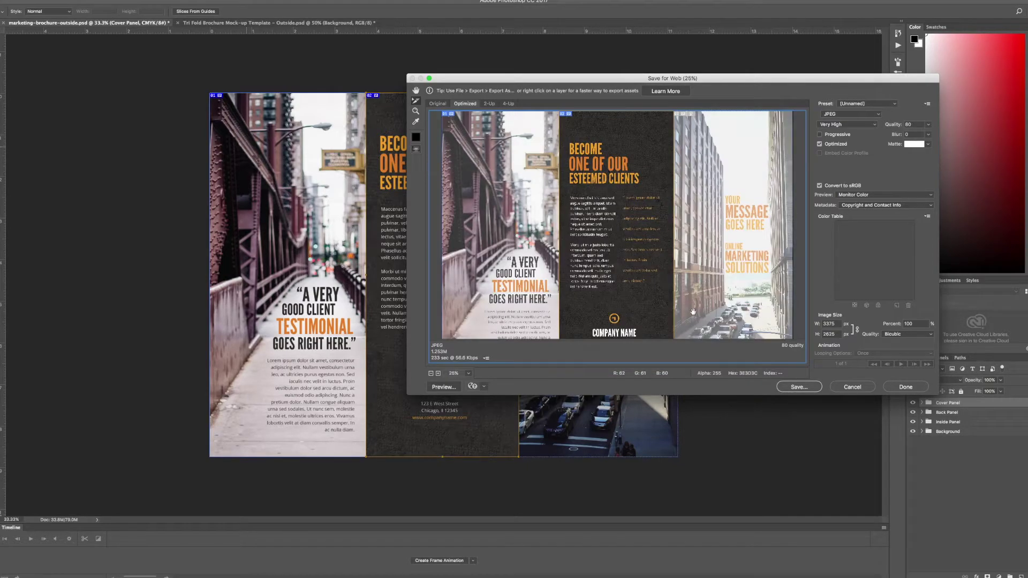
{"action": "key", "text": "super+minus"}
{"action": "key", "text": "super+plus"}
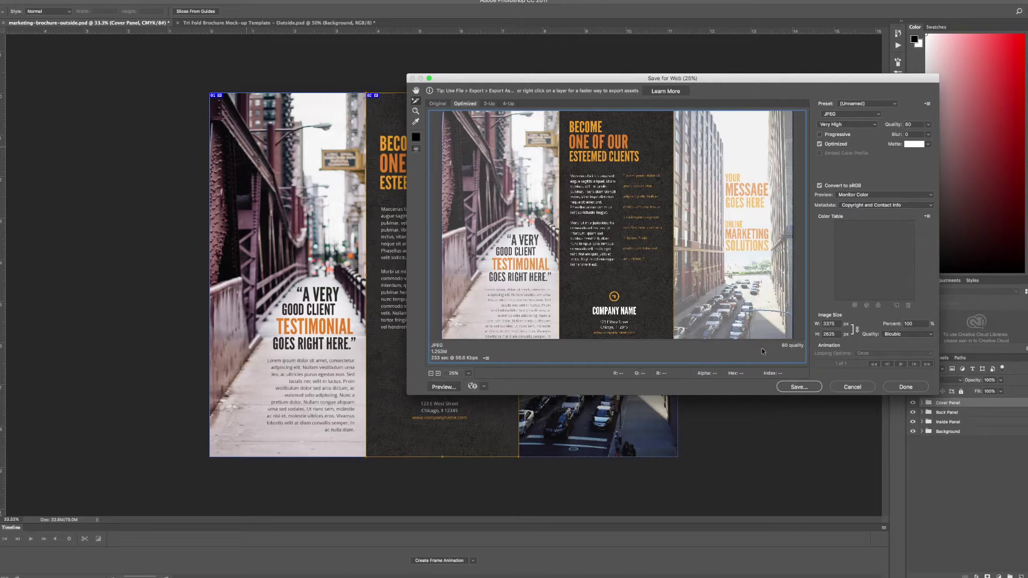
{"action": "left_click", "coordinate": [798, 387]}
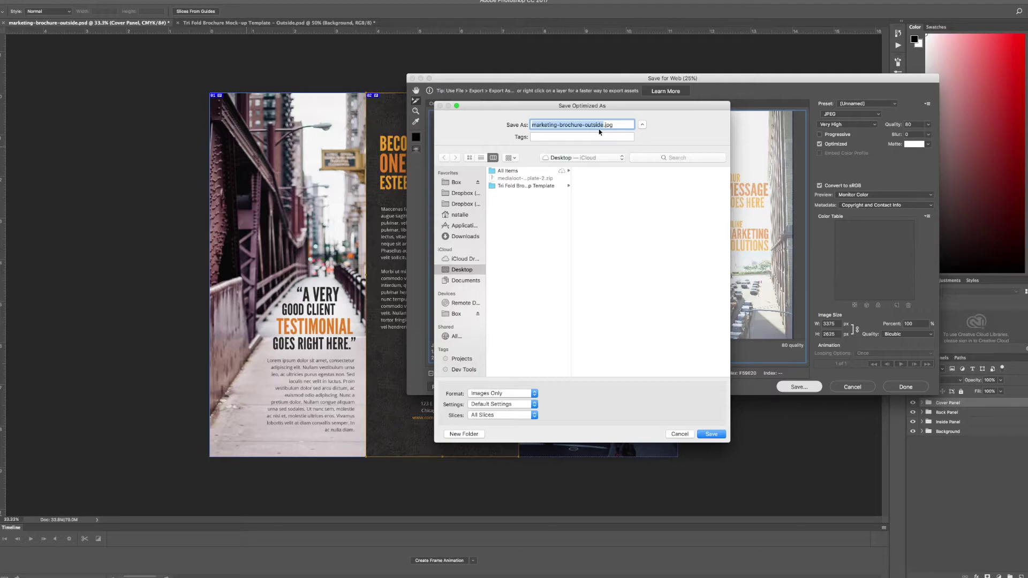
- Save the export as brochure.jpg on the Desktop, Images Only with All Slices
{"action": "type", "text": "borch"}
{"action": "key", "text": "BackSpace"}
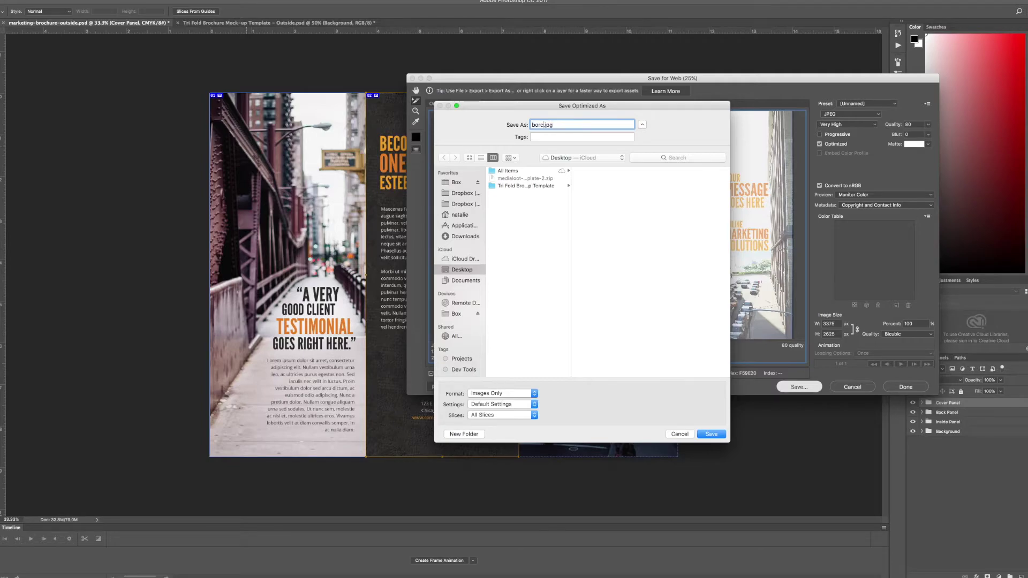
{"action": "type", "text": "chure"}
{"action": "left_click", "coordinate": [708, 434]}
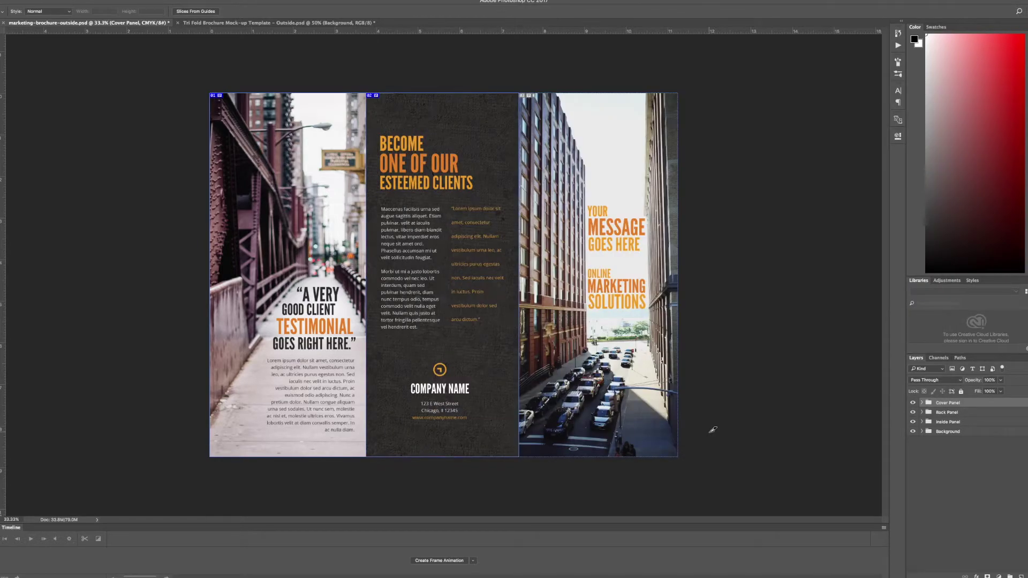
- Preview brochure_01.jpg onward in Finder's images folder, then return to Photoshop
{"action": "left_click", "coordinate": [317, 567]}
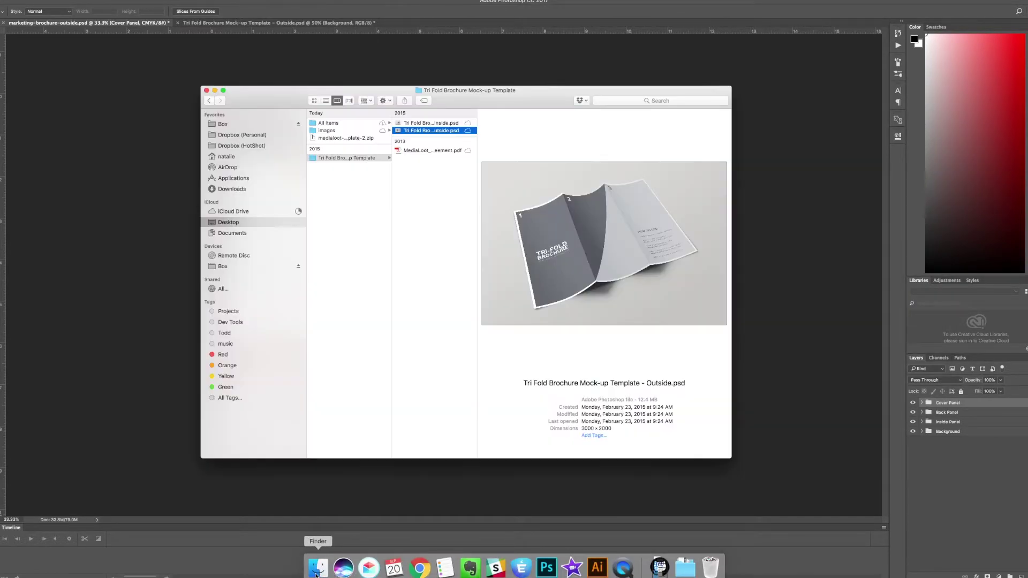
{"action": "left_click", "coordinate": [322, 132]}
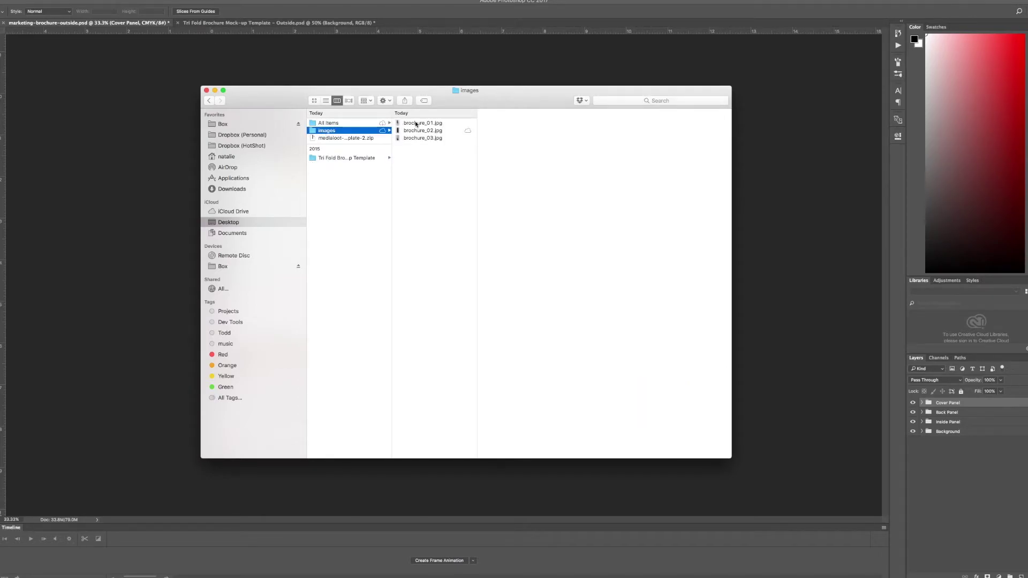
{"action": "left_click", "coordinate": [416, 125]}
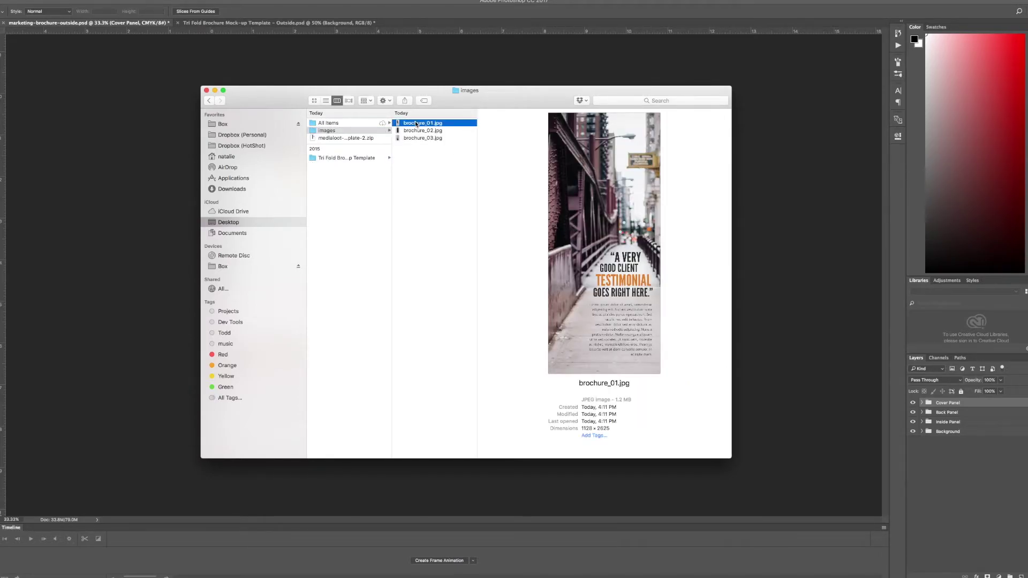
{"action": "key", "text": "Down"}
{"action": "key", "text": "Down"}
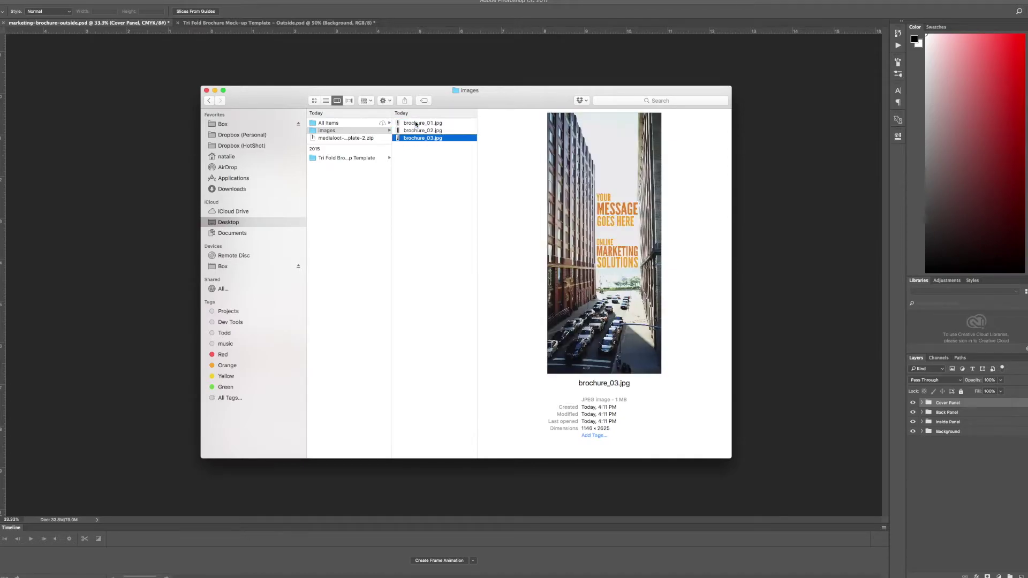
{"action": "left_click", "coordinate": [248, 28]}
- In the Tri Fold mock-up, select the Panel 1 layer and open its smart object, Panel 1.psb
{"action": "left_click", "coordinate": [248, 23]}
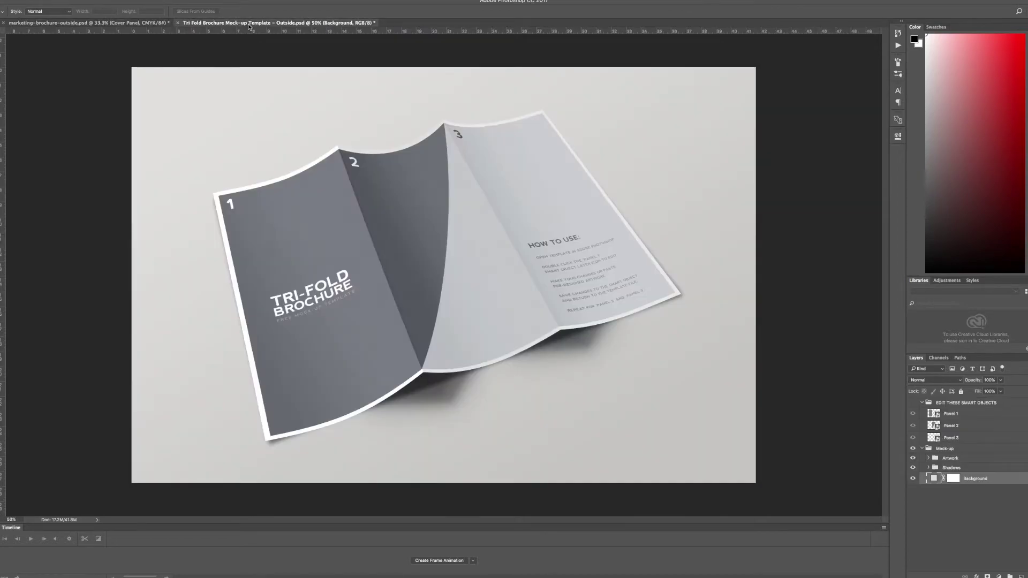
{"action": "key", "text": "v"}
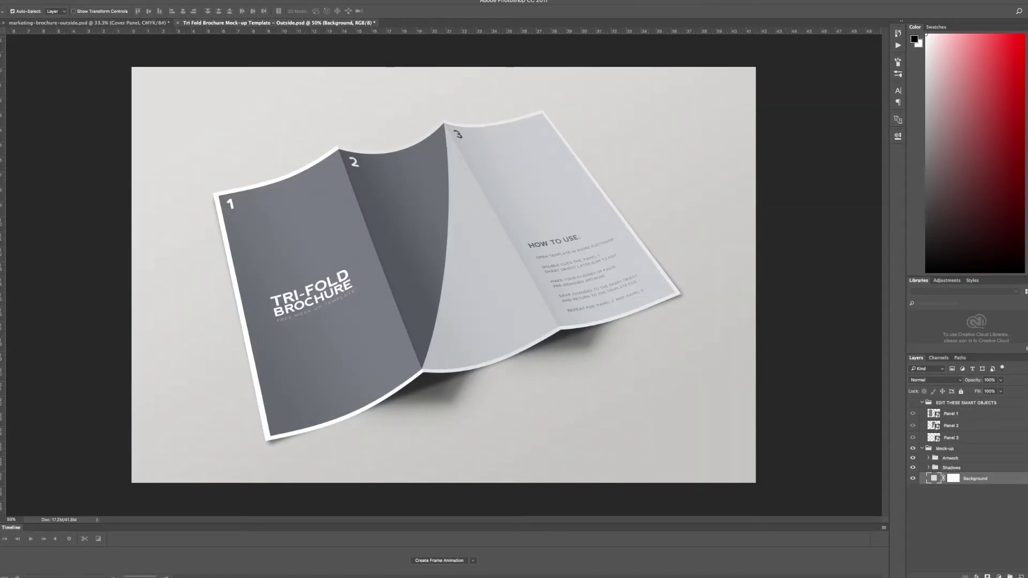
{"action": "left_click", "coordinate": [963, 413]}
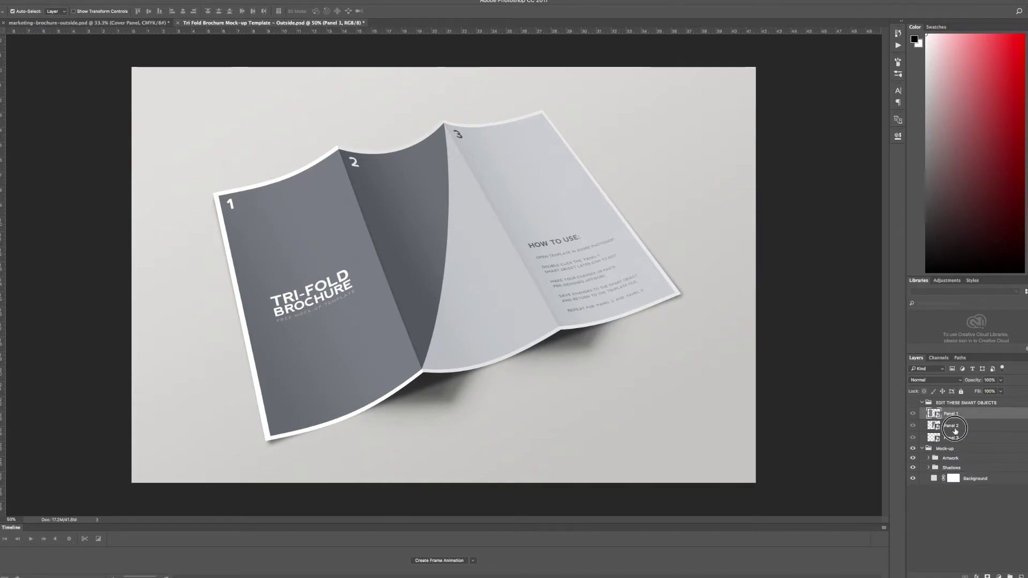
{"action": "left_click", "coordinate": [956, 426]}
{"action": "left_click", "coordinate": [954, 437]}
{"action": "left_click", "coordinate": [950, 415]}
{"action": "double_click", "coordinate": [934, 415]}
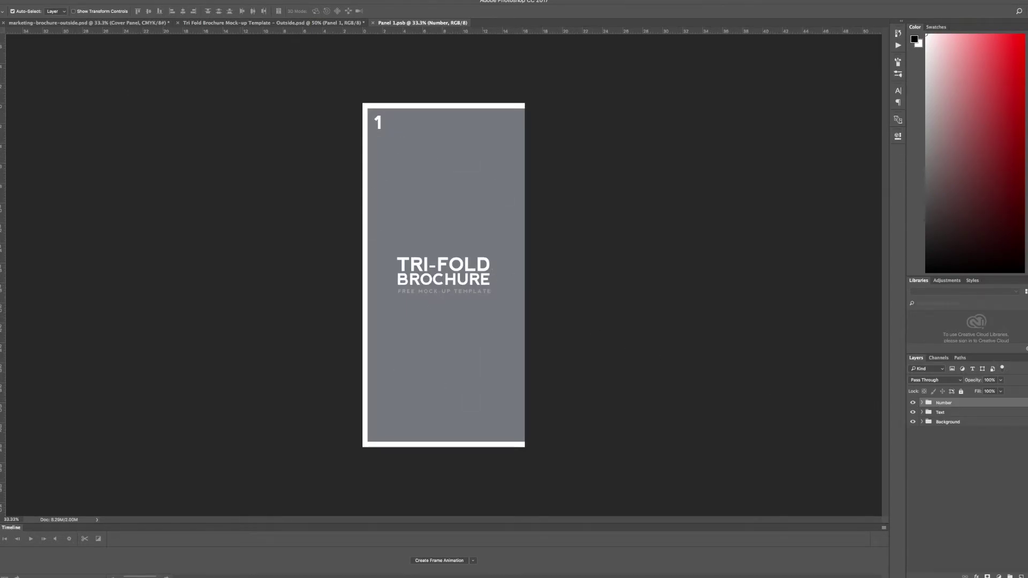
{"action": "left_click", "coordinate": [93, 0]}
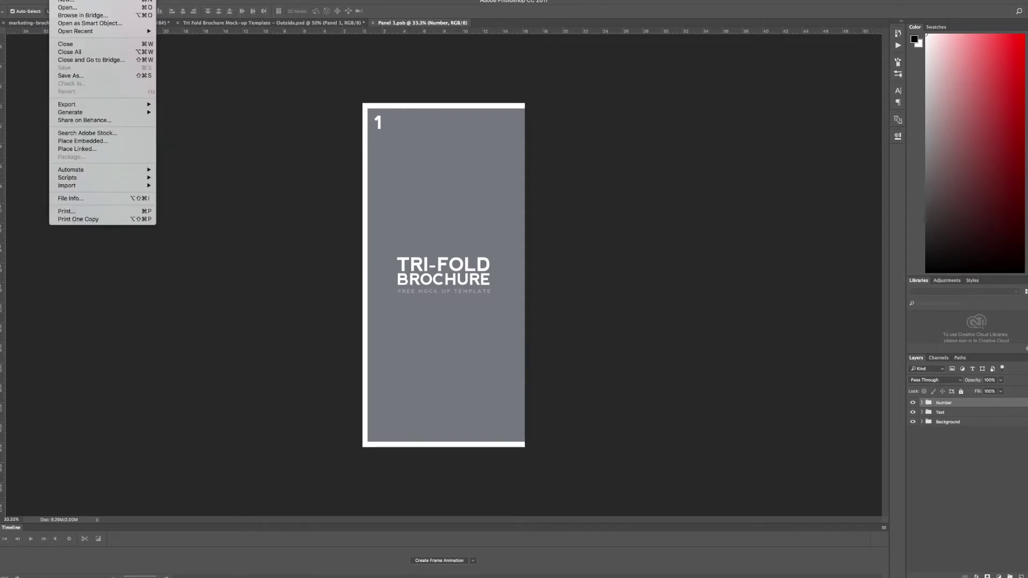
- Place brochure_01.jpg embedded, scale it to cover the panel, then save and close Panel 1.psb
{"action": "left_click", "coordinate": [88, 143]}
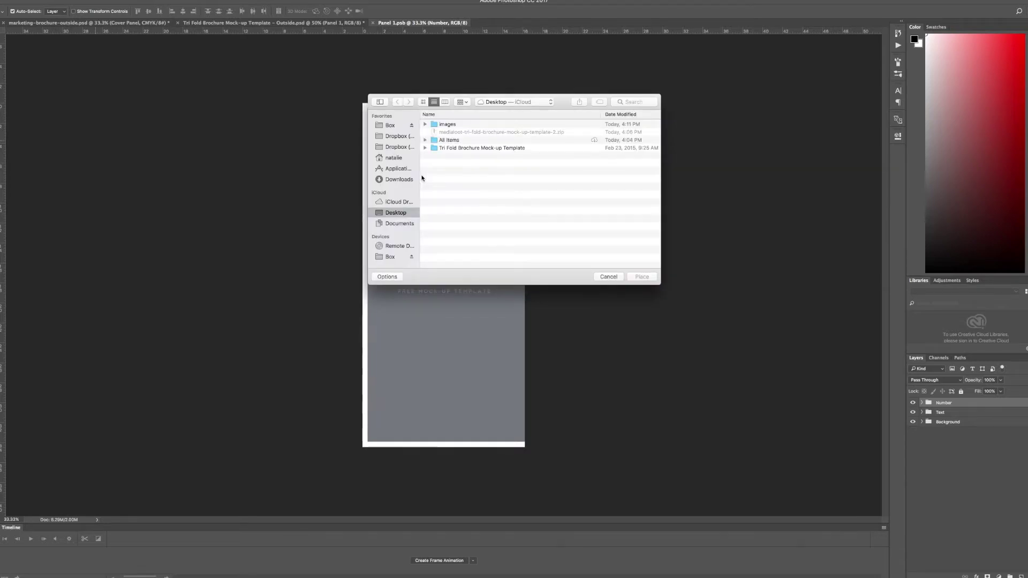
{"action": "double_click", "coordinate": [442, 124]}
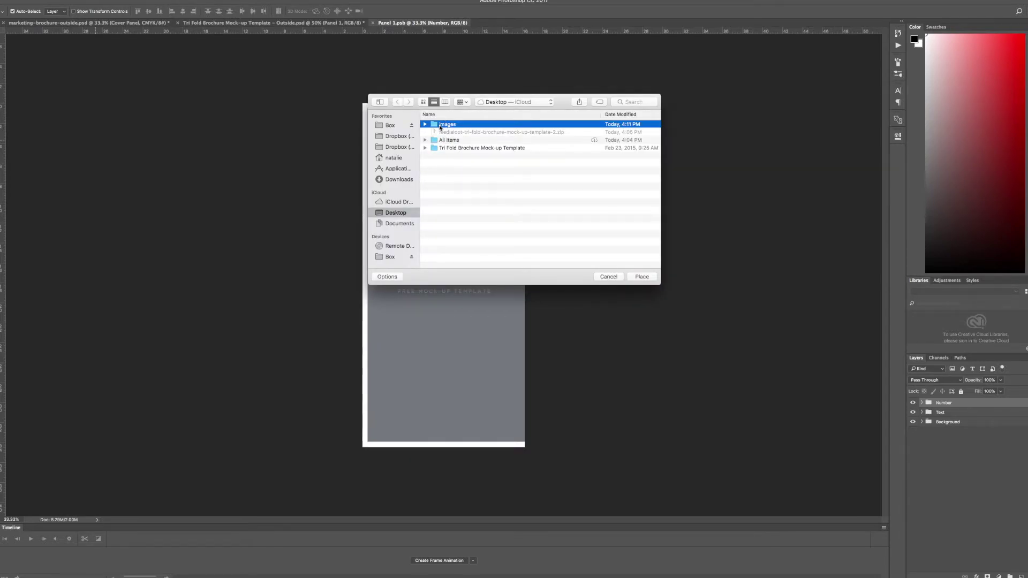
{"action": "left_click", "coordinate": [468, 126]}
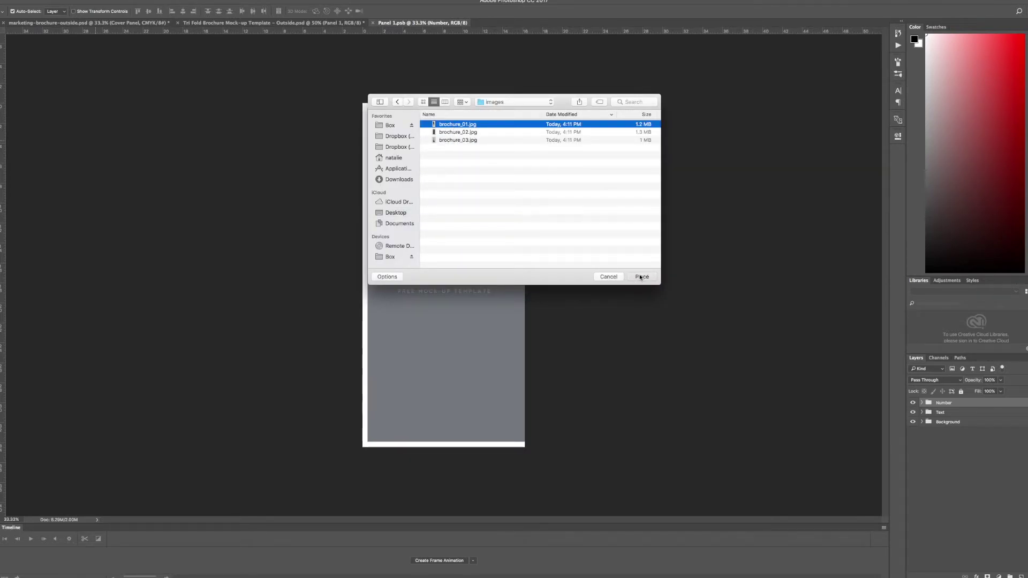
{"action": "left_click", "coordinate": [640, 276]}
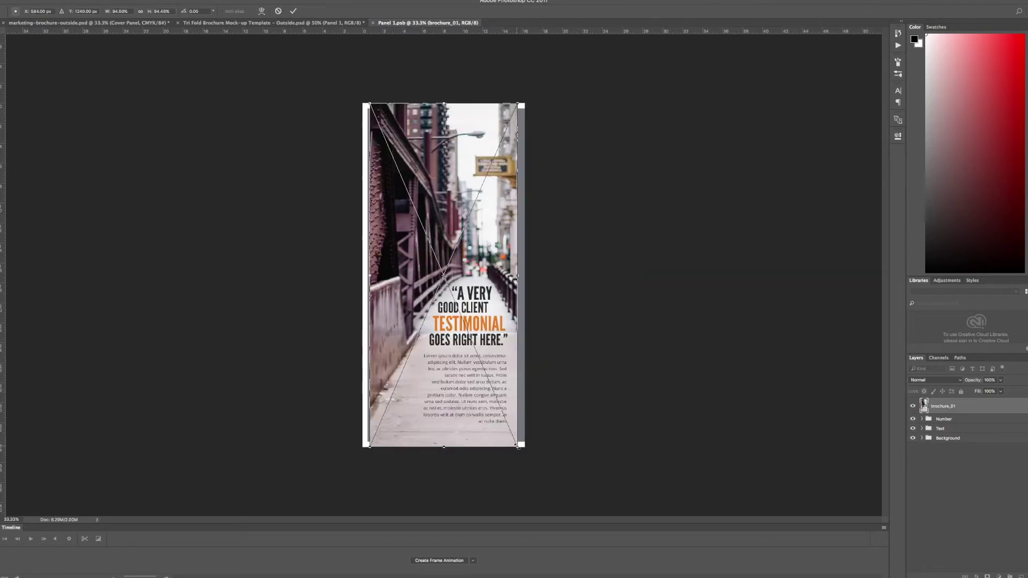
{"action": "left_click_drag", "start_coordinate": [517, 445], "coordinate": [535, 459]}
{"action": "mouse_move", "coordinate": [370, 103]}
{"action": "left_mouse_down"}
{"action": "mouse_move", "coordinate": [356, 92]}
{"action": "mouse_move", "coordinate": [362, 86]}
{"action": "left_mouse_up"}
{"action": "left_click", "coordinate": [294, 11]}
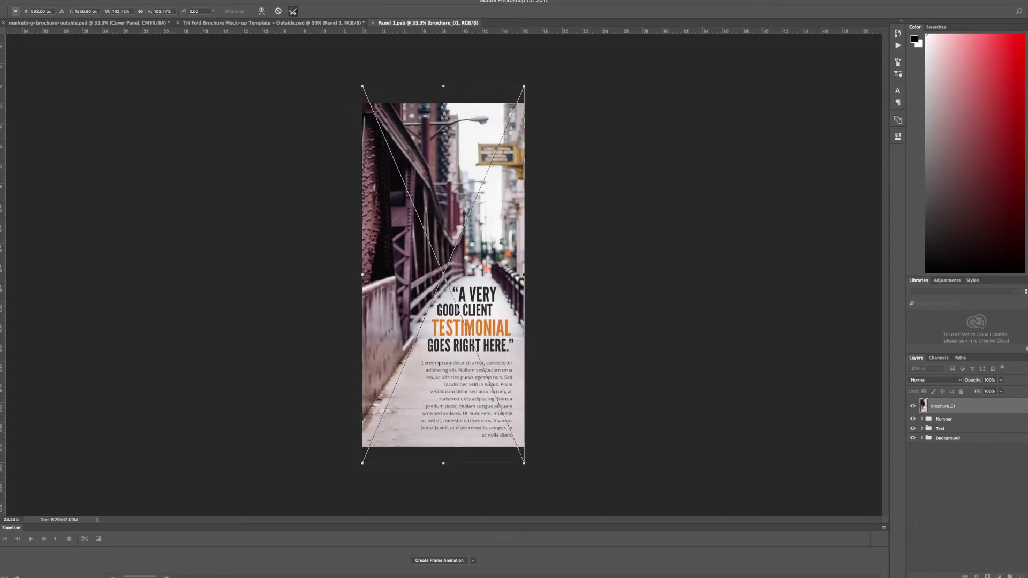
{"action": "key", "text": "ctrl+s"}
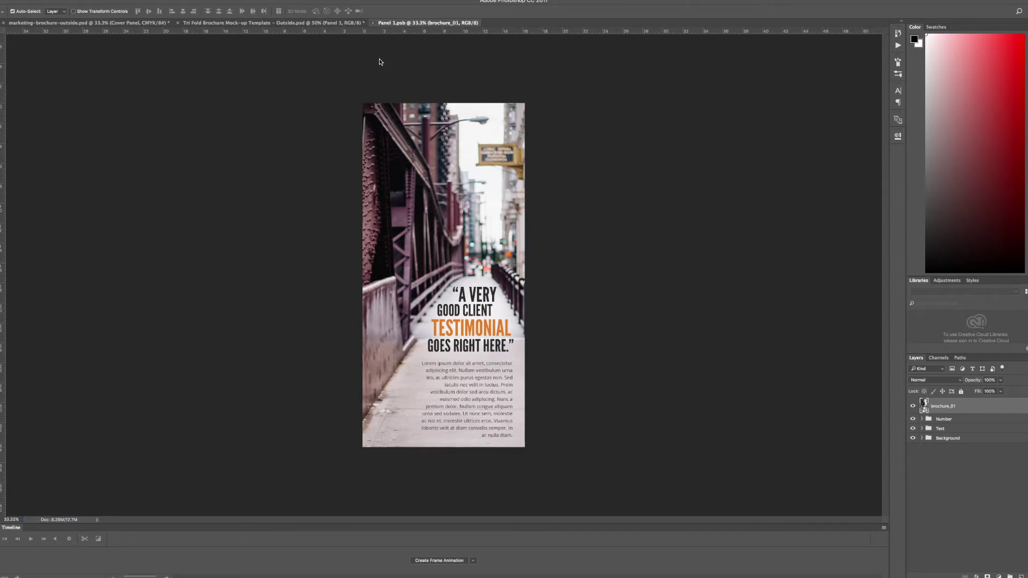
{"action": "key", "text": "ctrl+w"}
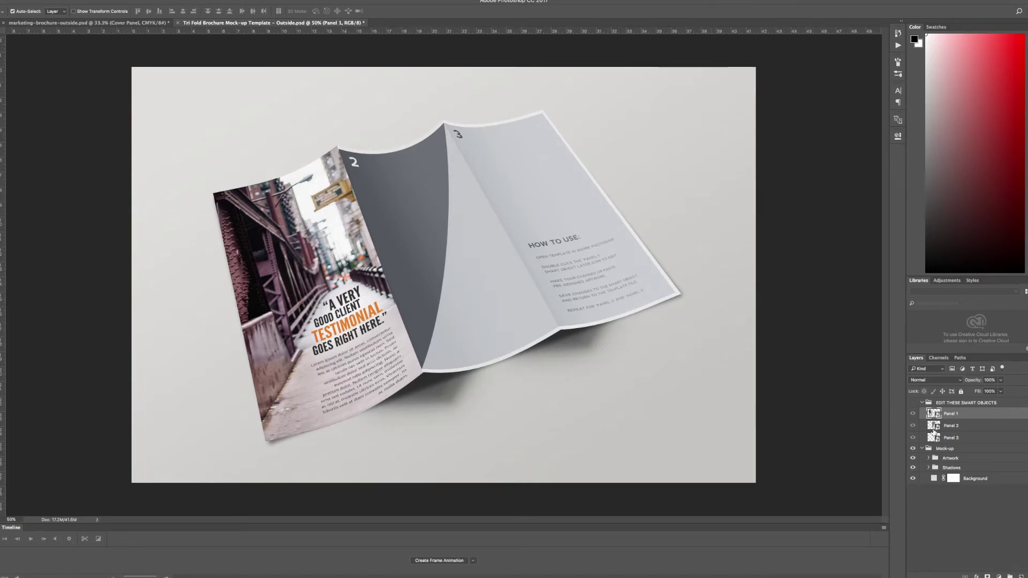
- In the Panel 2 smart object, place brochure_02 scaled to fill it, then save and close
{"action": "double_click", "coordinate": [934, 428]}
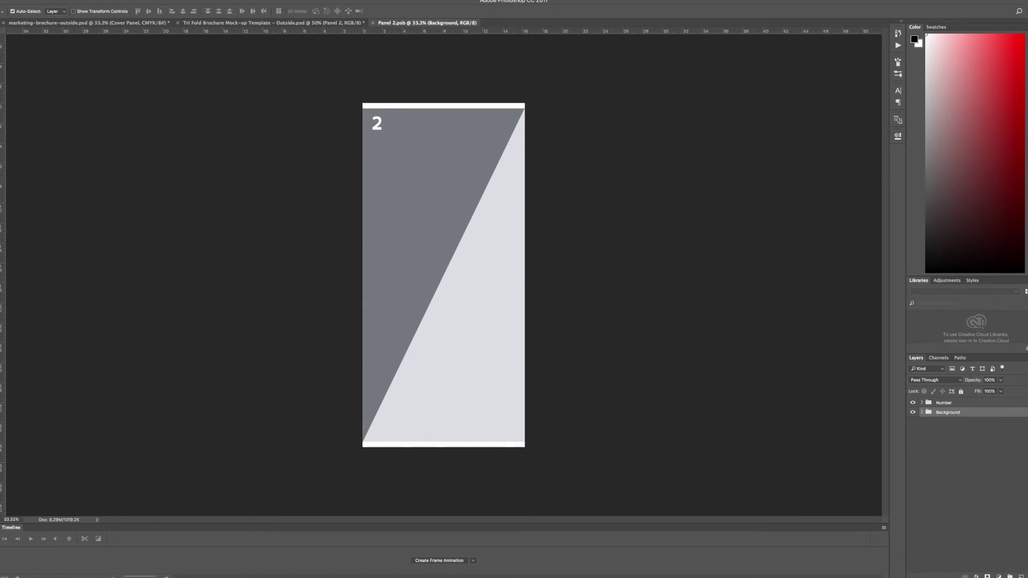
{"action": "left_click", "coordinate": [80, 138]}
{"action": "double_click", "coordinate": [455, 129]}
{"action": "left_click_drag", "start_coordinate": [524, 447], "coordinate": [523, 470]}
{"action": "left_click_drag", "start_coordinate": [368, 103], "coordinate": [358, 81]}
{"action": "left_click", "coordinate": [296, 11]}
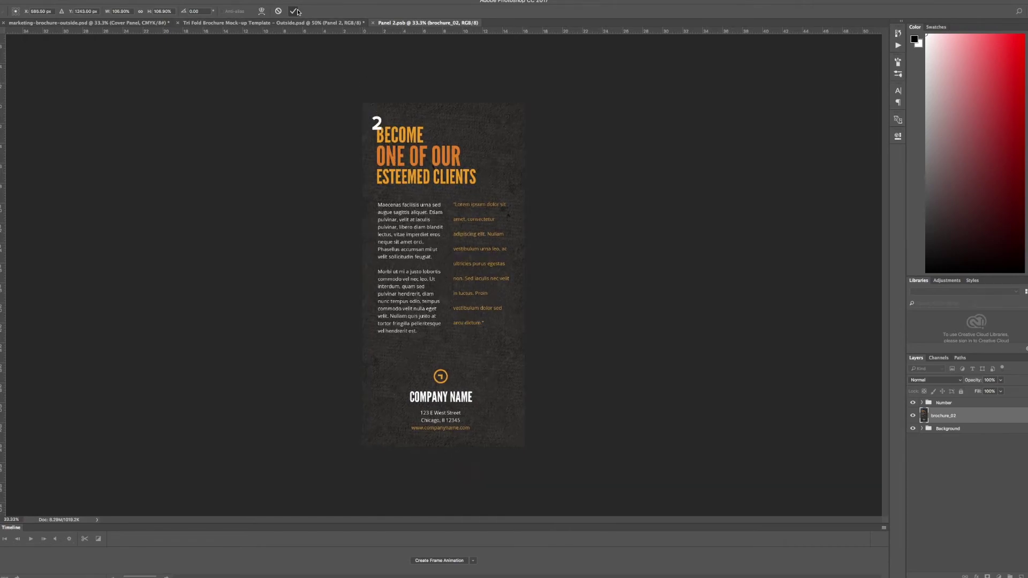
{"action": "key", "text": "ctrl+s"}
{"action": "key", "text": "ctrl+w"}
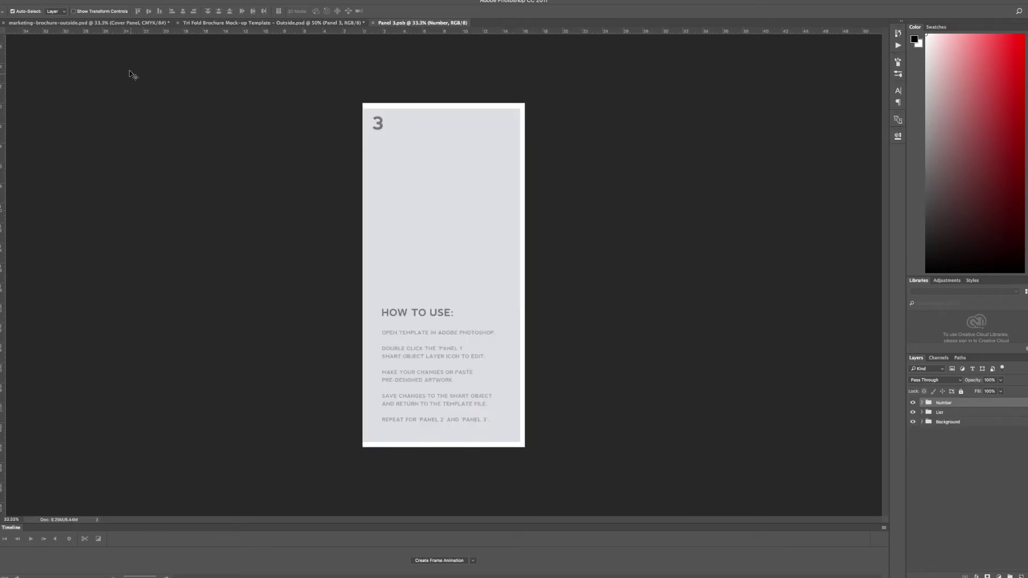
- Place brochure_03 scaled to fill Panel 3, then save and close that smart object
{"action": "left_click", "coordinate": [80, 137]}
{"action": "double_click", "coordinate": [455, 139]}
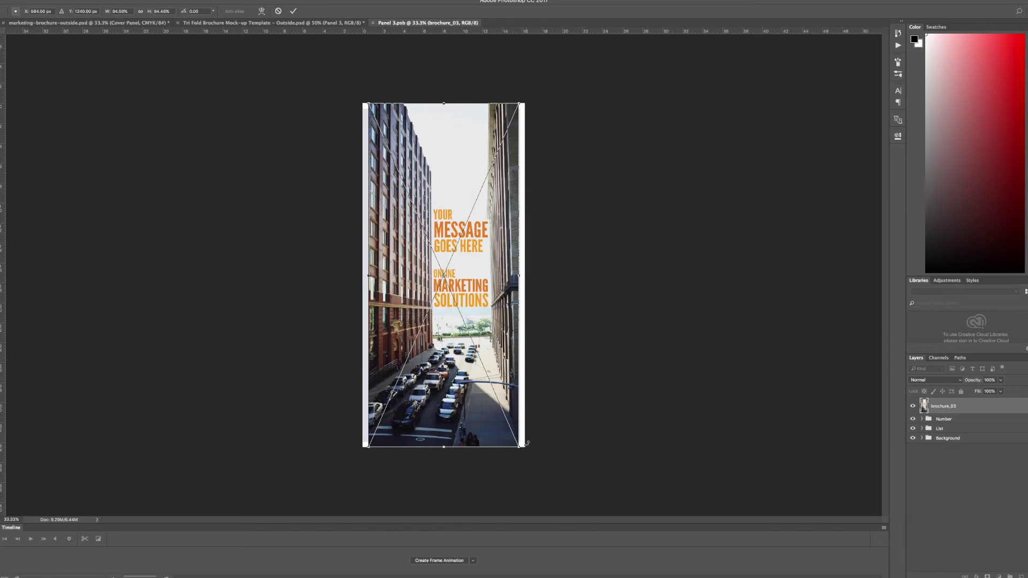
{"action": "left_click_drag", "start_coordinate": [527, 443], "coordinate": [532, 459]}
{"action": "left_click_drag", "start_coordinate": [367, 104], "coordinate": [360, 82]}
{"action": "left_click", "coordinate": [294, 11]}
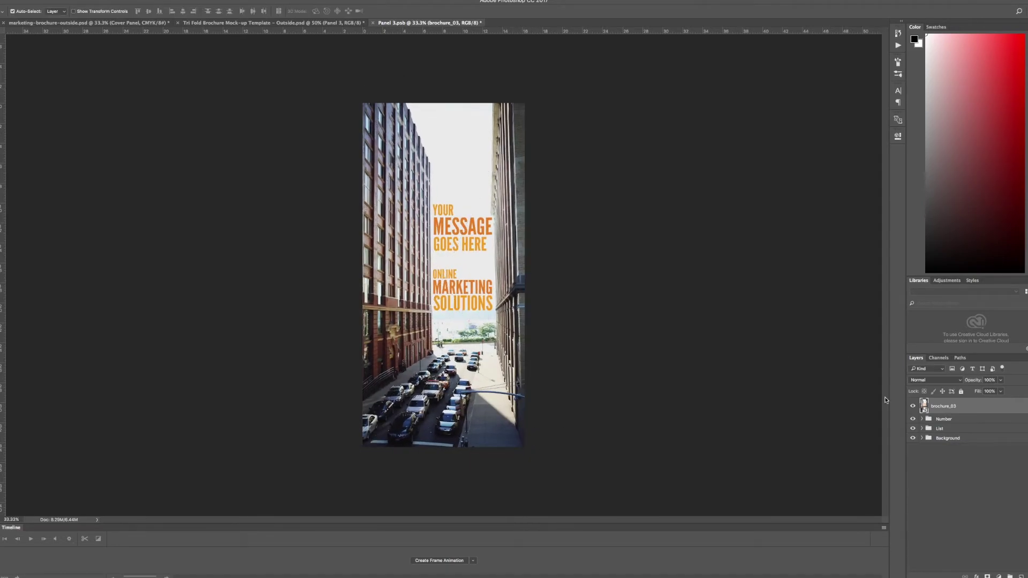
{"action": "key", "text": "ctrl+s"}
{"action": "left_click", "coordinate": [372, 22]}
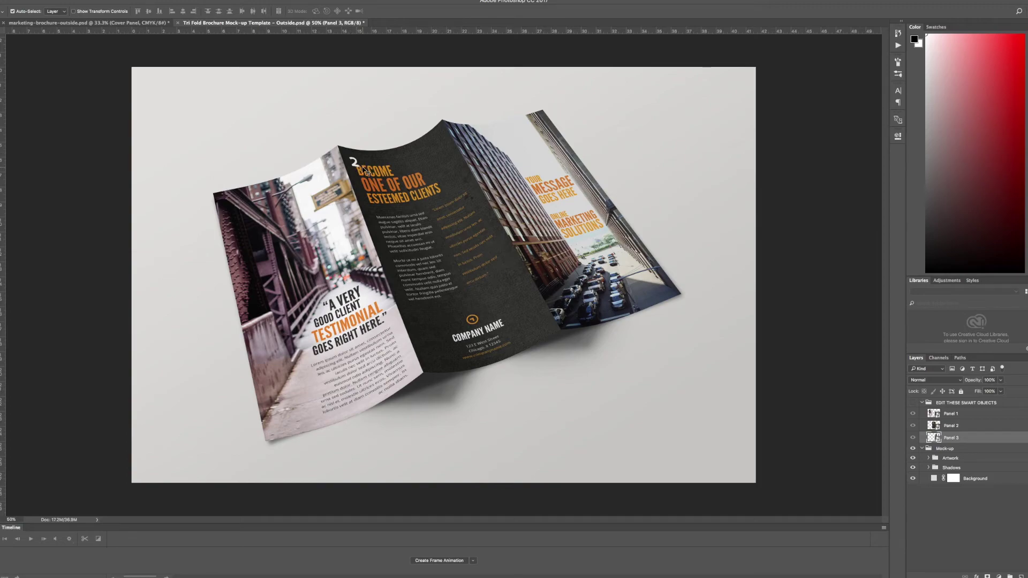
{"action": "left_click", "coordinate": [80, 22]}
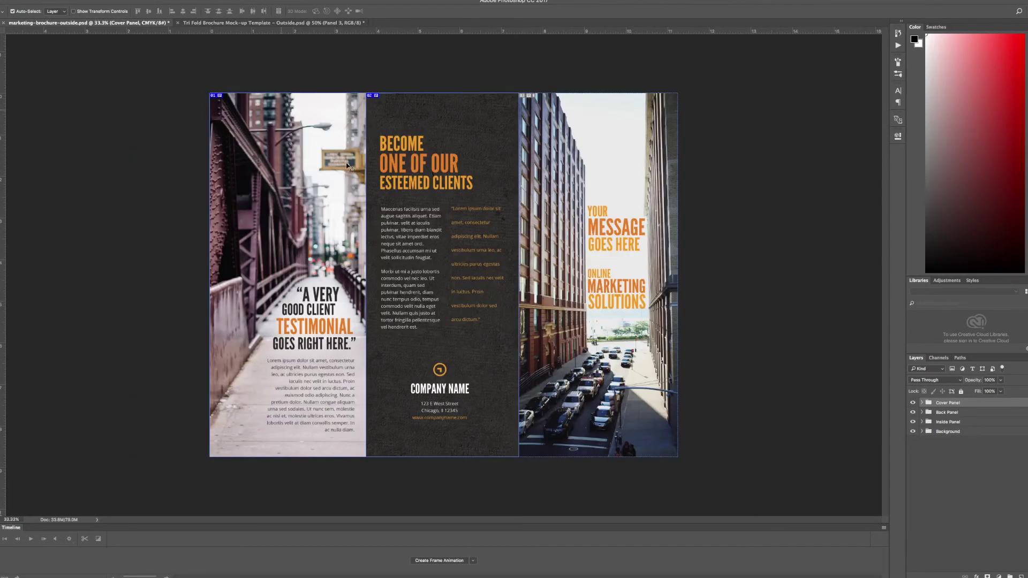
- Open the Panel 2 smart object from the tri-fold mock-up for editing
{"action": "left_click", "coordinate": [273, 23]}
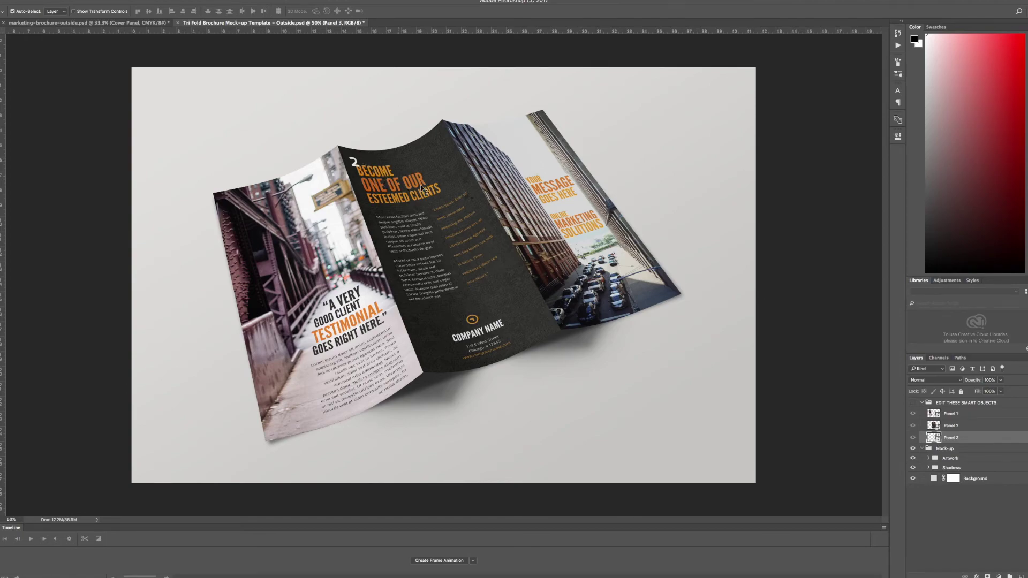
{"action": "left_click", "coordinate": [935, 426]}
{"action": "double_click", "coordinate": [934, 425]}
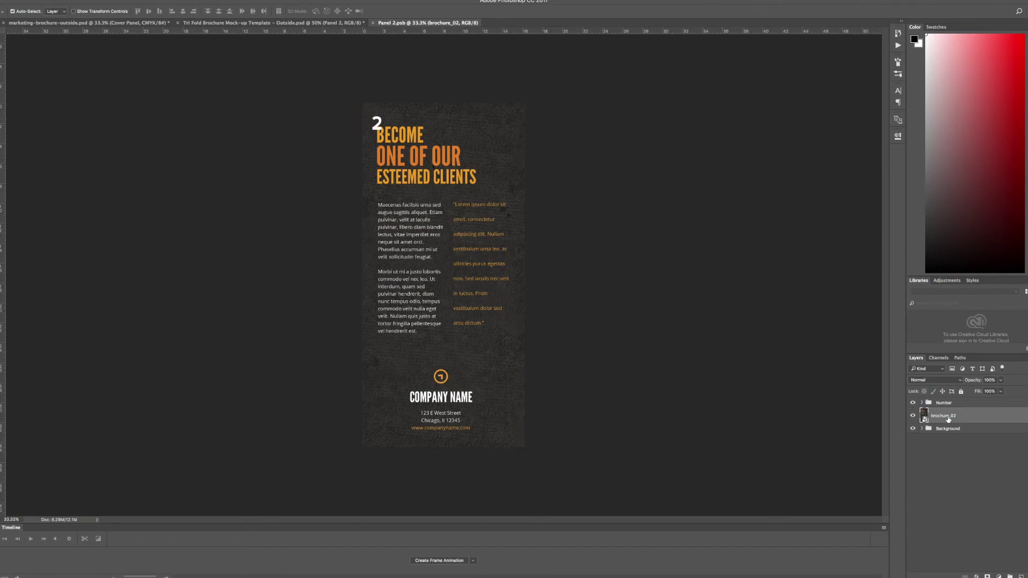
- Hide the Number and Background groups so the 2 disappears, then save and close Panel 2.psb
{"action": "left_click_drag", "start_coordinate": [947, 420], "coordinate": [946, 402]}
{"action": "key", "text": "ctrl+z"}
{"action": "left_click", "coordinate": [959, 450]}
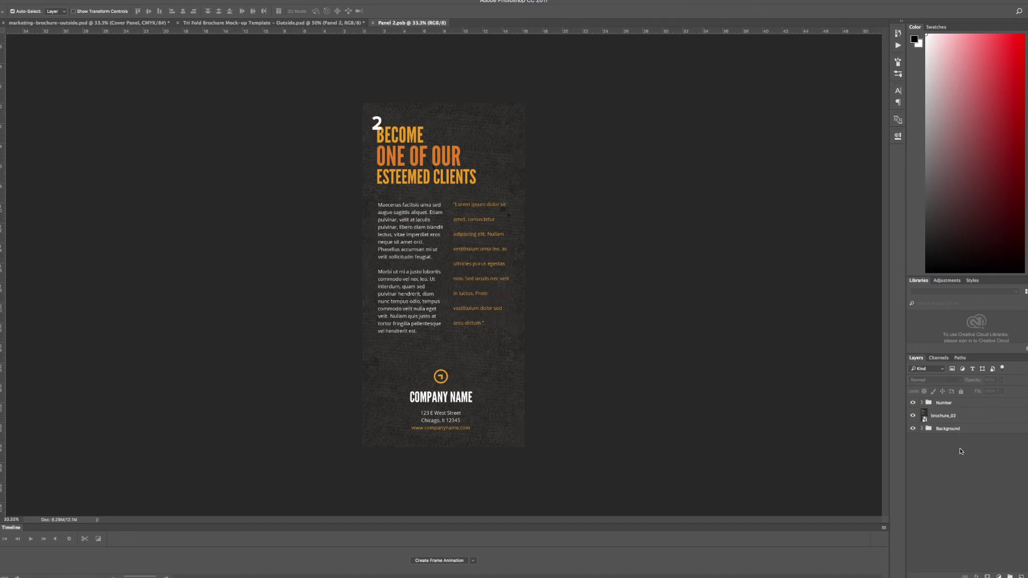
{"action": "left_click", "coordinate": [913, 403]}
{"action": "left_click", "coordinate": [913, 429]}
{"action": "left_click", "coordinate": [945, 418]}
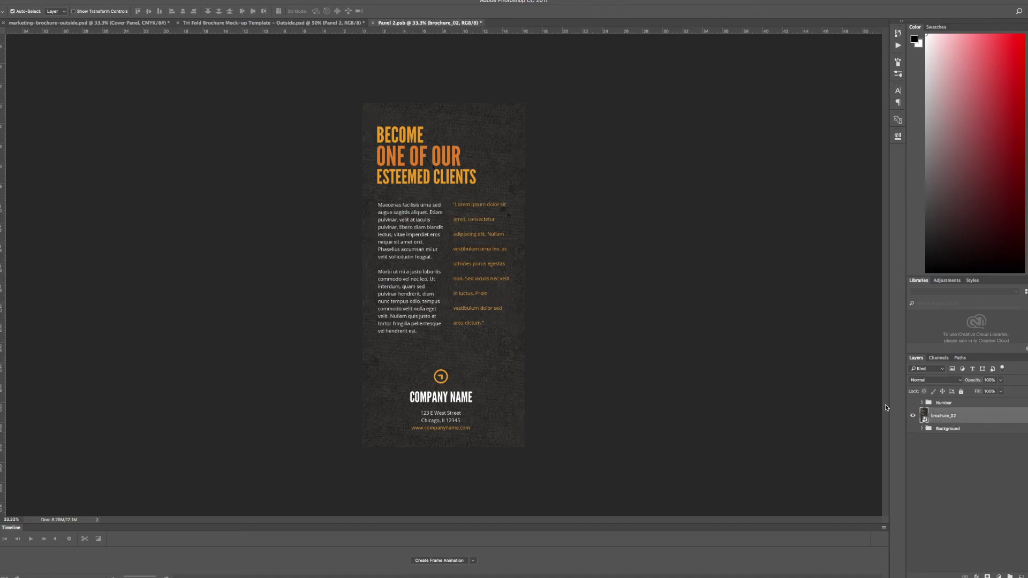
{"action": "key", "text": "super+s"}
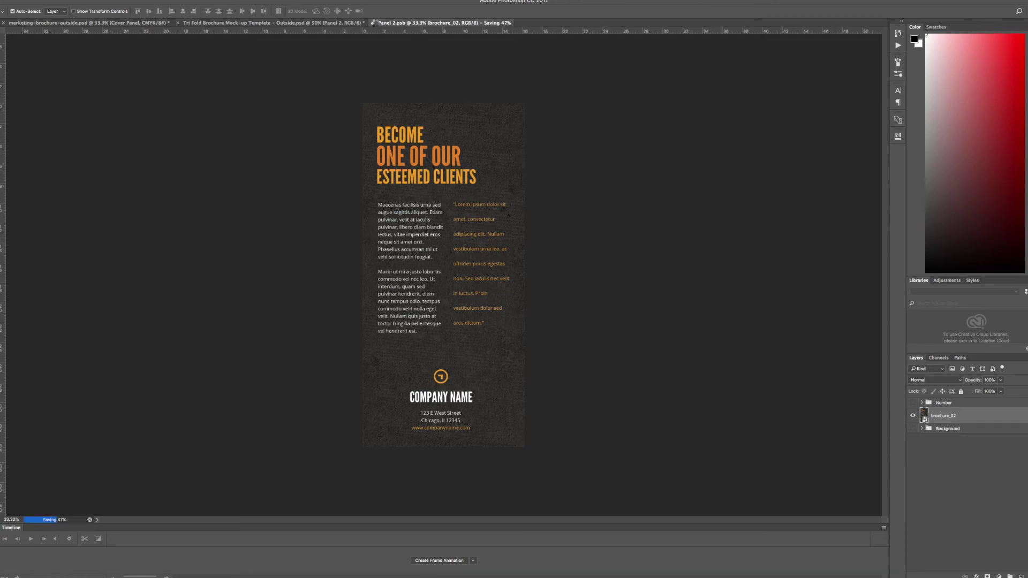
{"action": "left_click", "coordinate": [374, 24]}
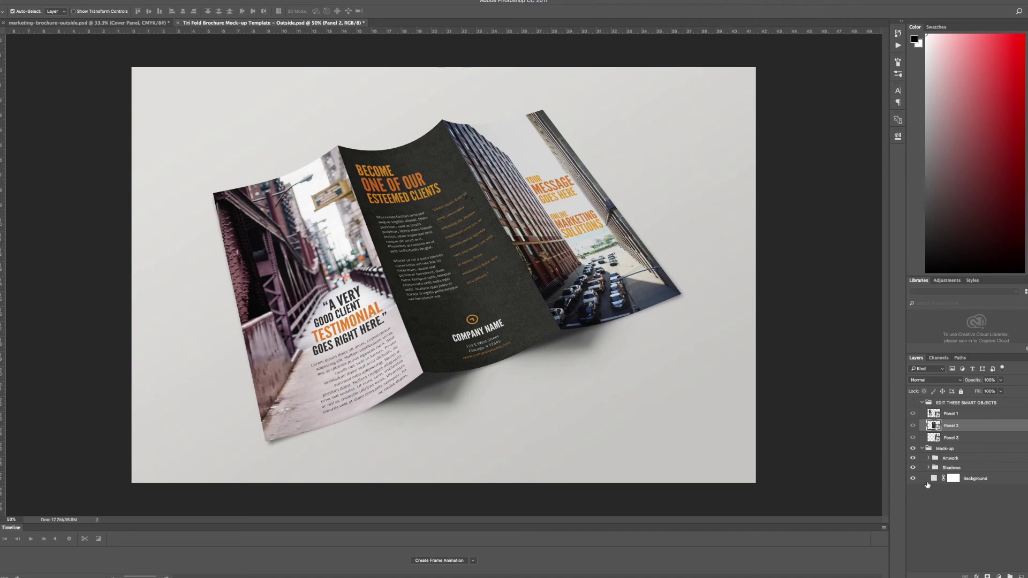
- Change the background fill colour to pale grey-pink d5cbcb, sampled from the brochure photo
{"action": "double_click", "coordinate": [935, 478]}
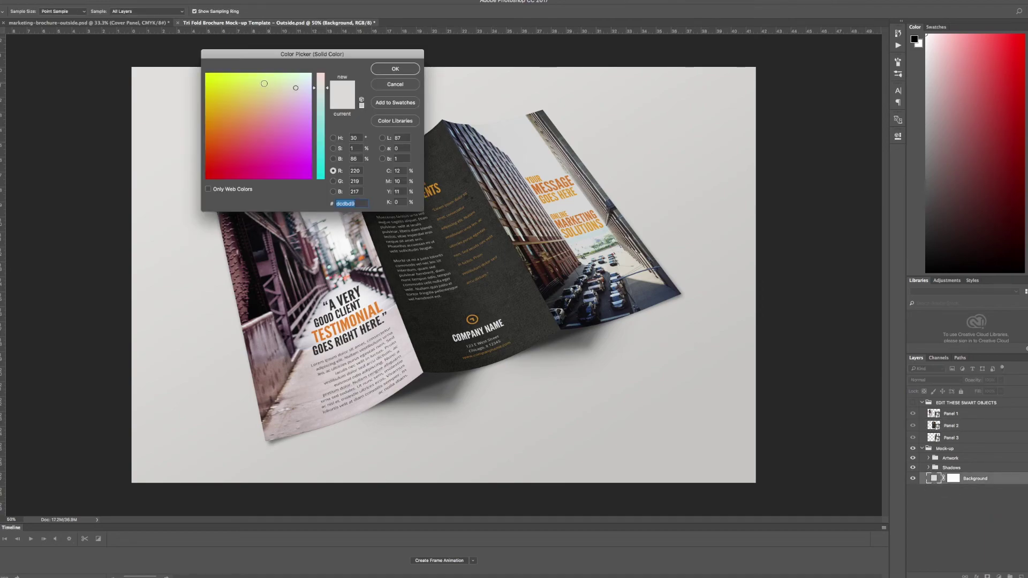
{"action": "left_click", "coordinate": [288, 82]}
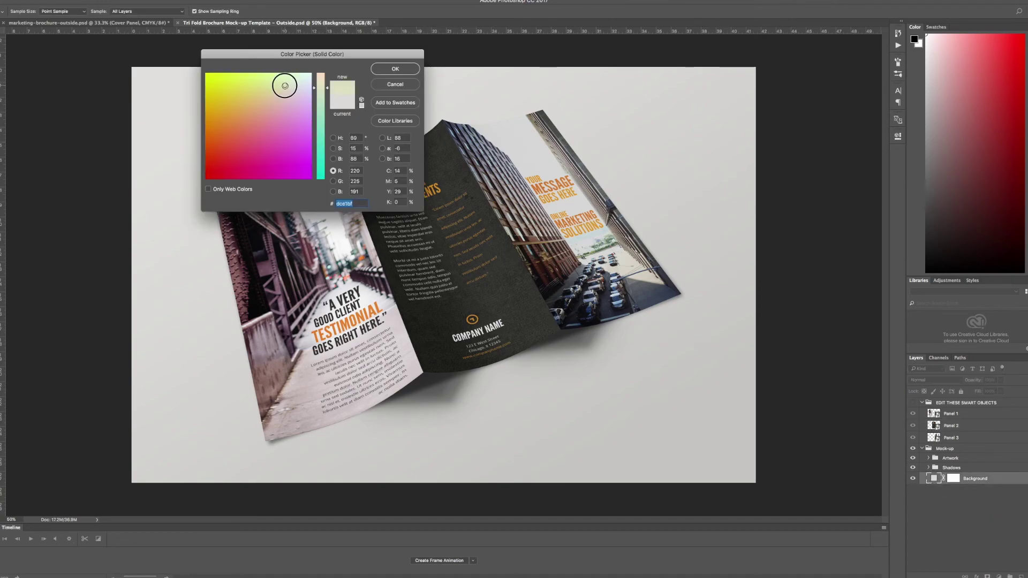
{"action": "left_click", "coordinate": [315, 349]}
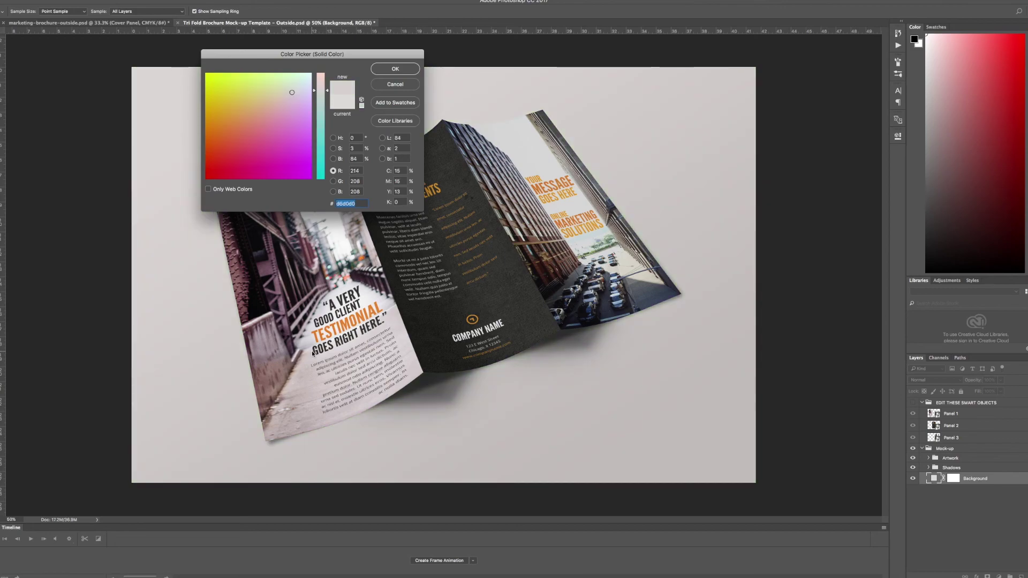
{"action": "left_click", "coordinate": [304, 359]}
{"action": "left_click", "coordinate": [386, 69]}
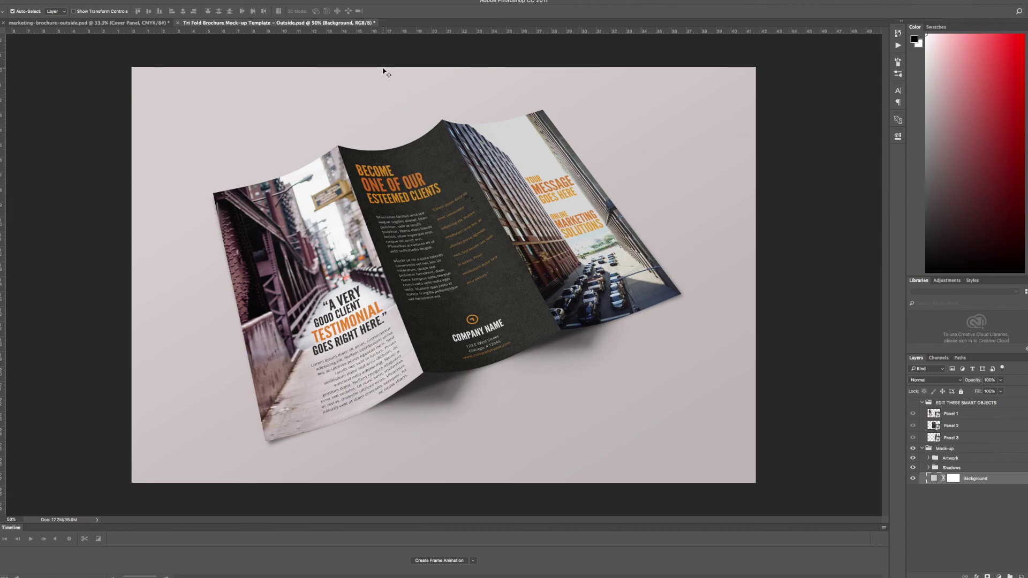